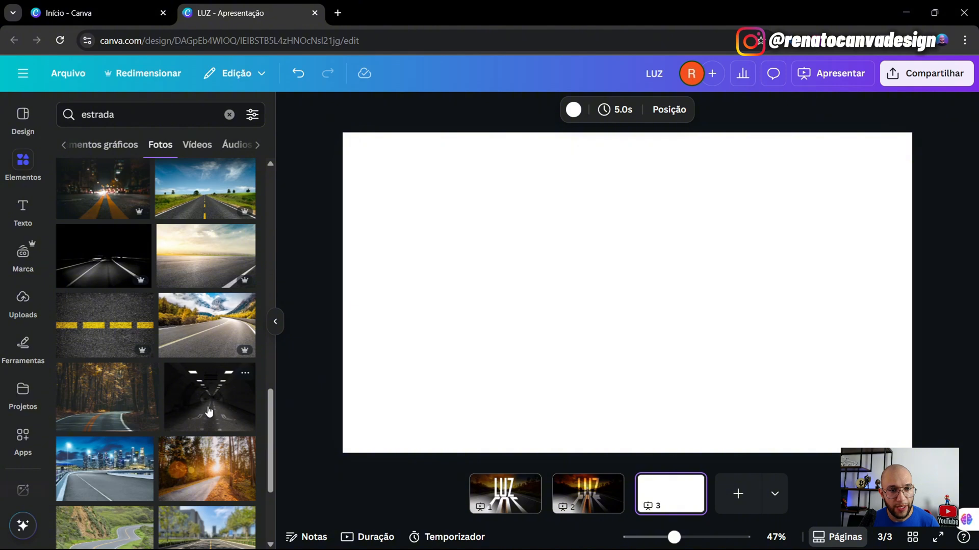
- Scroll through the 'estrada' photo results to look for a sunset road image
{"action": "scroll", "coordinate": [208, 414], "scroll_direction": "down", "scroll_amount": 1}
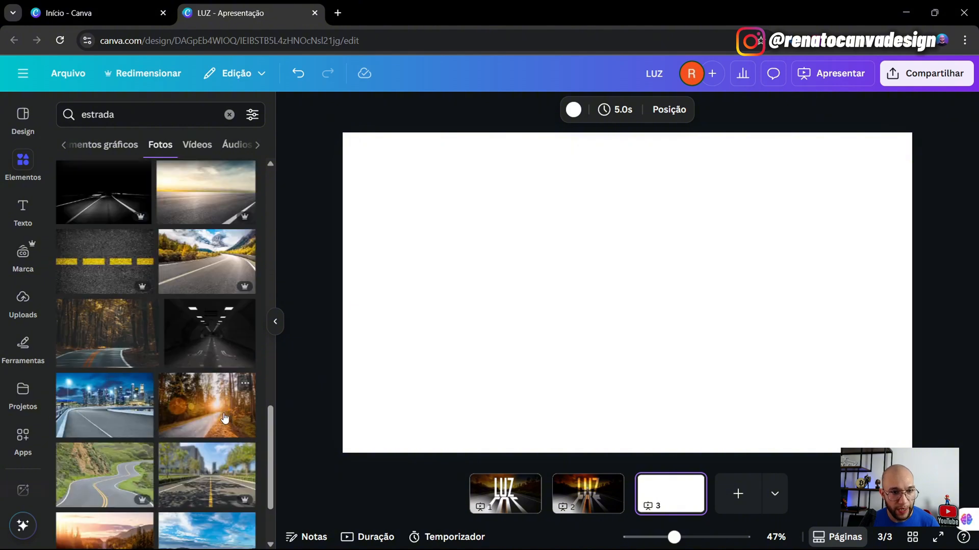
{"action": "scroll", "coordinate": [224, 418], "scroll_direction": "down", "scroll_amount": 2}
{"action": "scroll", "coordinate": [221, 425], "scroll_direction": "down", "scroll_amount": 1}
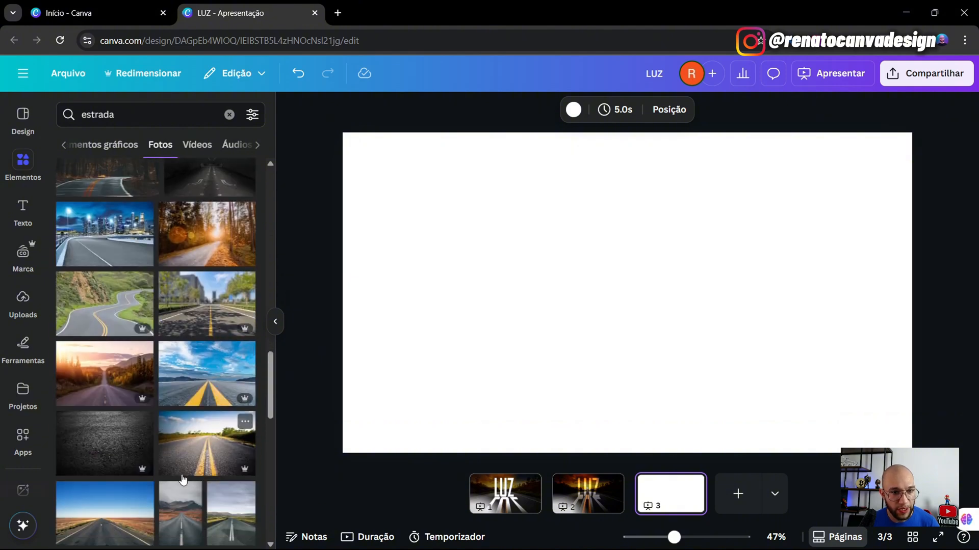
{"action": "scroll", "coordinate": [202, 435], "scroll_direction": "down", "scroll_amount": 3}
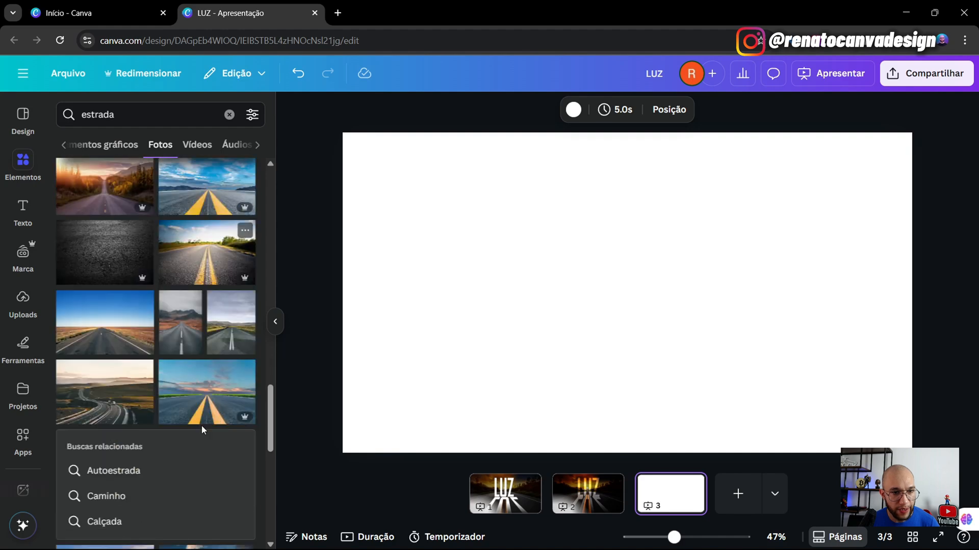
{"action": "scroll", "coordinate": [203, 430], "scroll_direction": "up", "scroll_amount": 2}
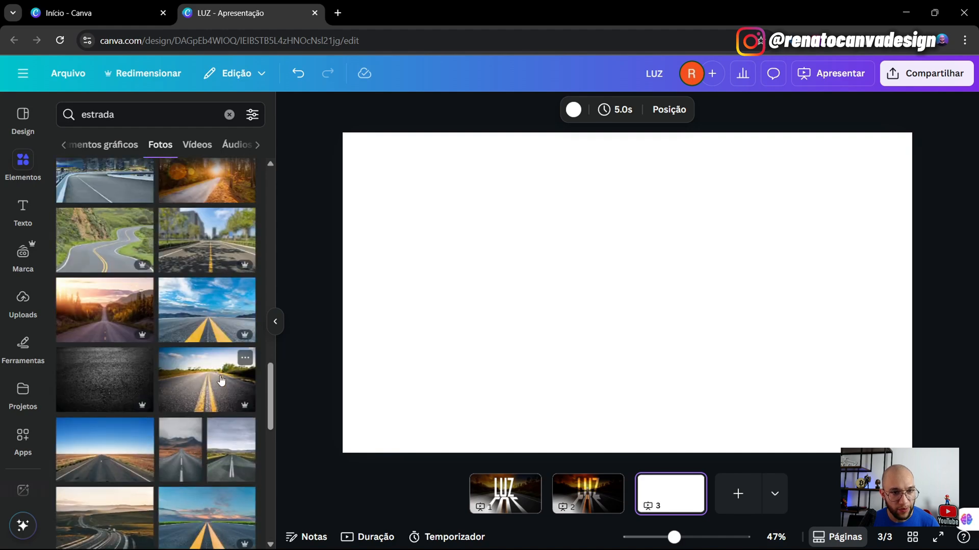
{"action": "scroll", "coordinate": [226, 306], "scroll_direction": "up", "scroll_amount": 5}
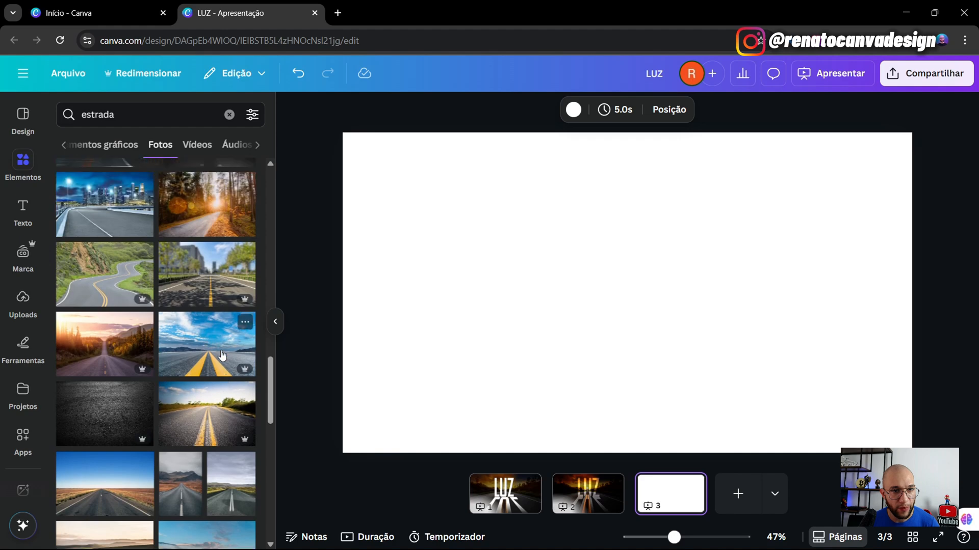
{"action": "scroll", "coordinate": [219, 449], "scroll_direction": "up", "scroll_amount": 2}
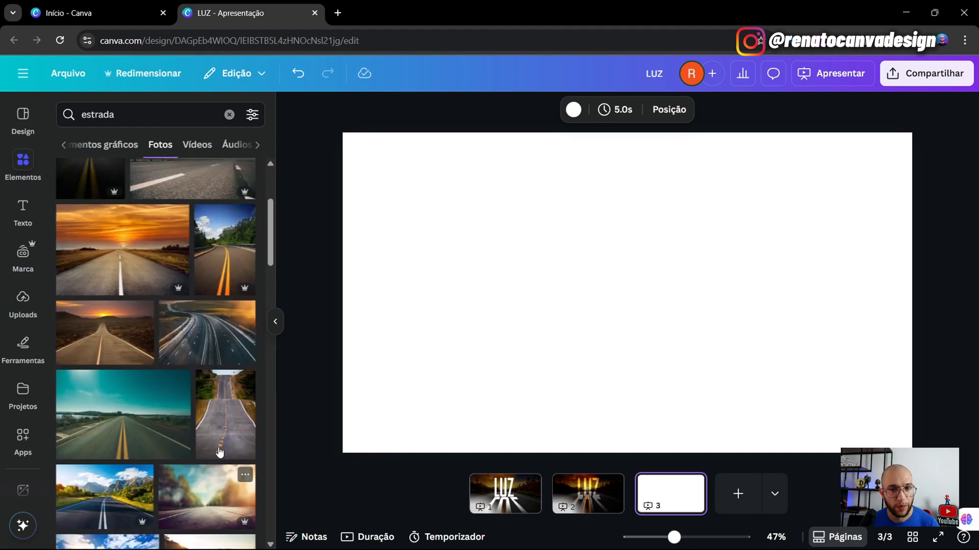
- Add the sunset road photo to page 3 and stretch it to cover the whole slide
{"action": "left_click", "coordinate": [116, 271]}
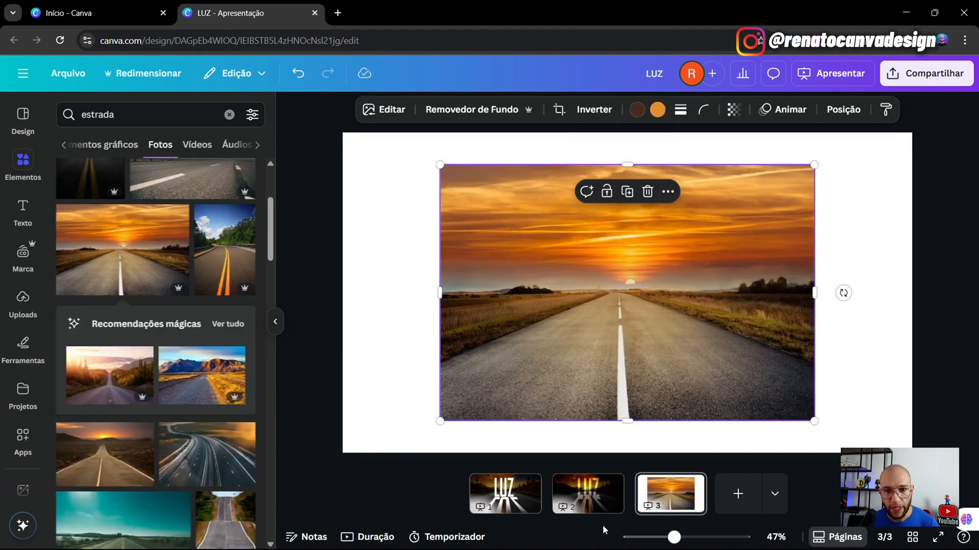
{"action": "left_click", "coordinate": [588, 494]}
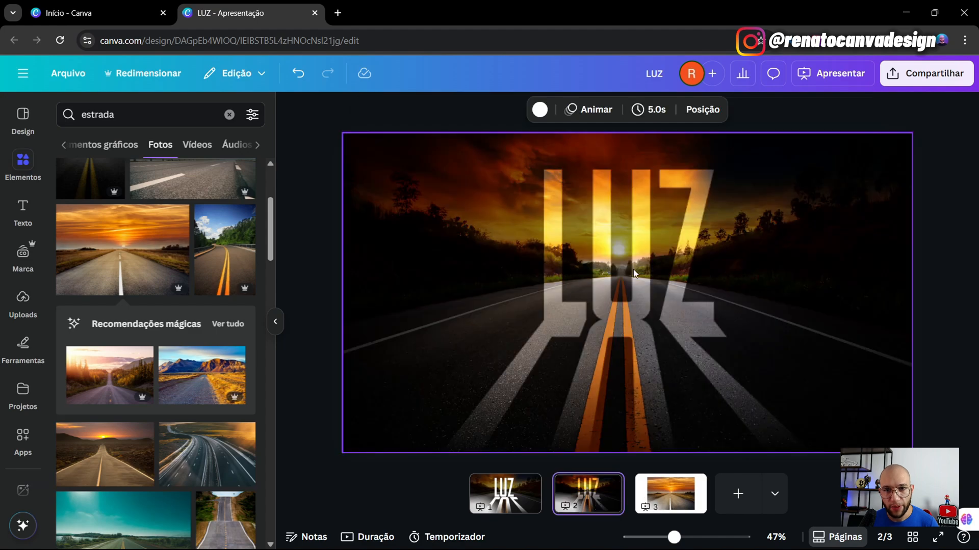
{"action": "left_click", "coordinate": [667, 491]}
{"action": "left_click", "coordinate": [604, 274]}
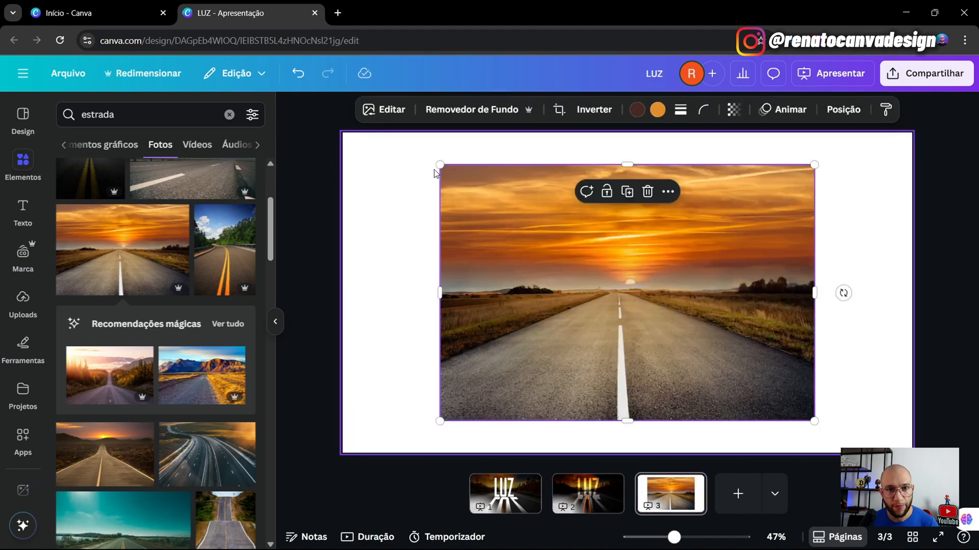
{"action": "left_click_drag", "start_coordinate": [439, 165], "coordinate": [304, 155]}
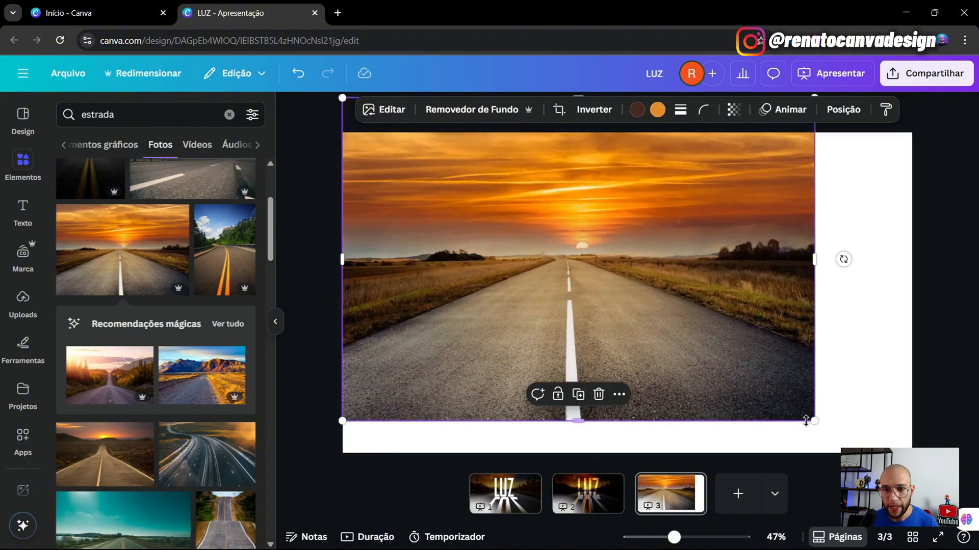
{"action": "left_click_drag", "start_coordinate": [813, 421], "coordinate": [912, 488]}
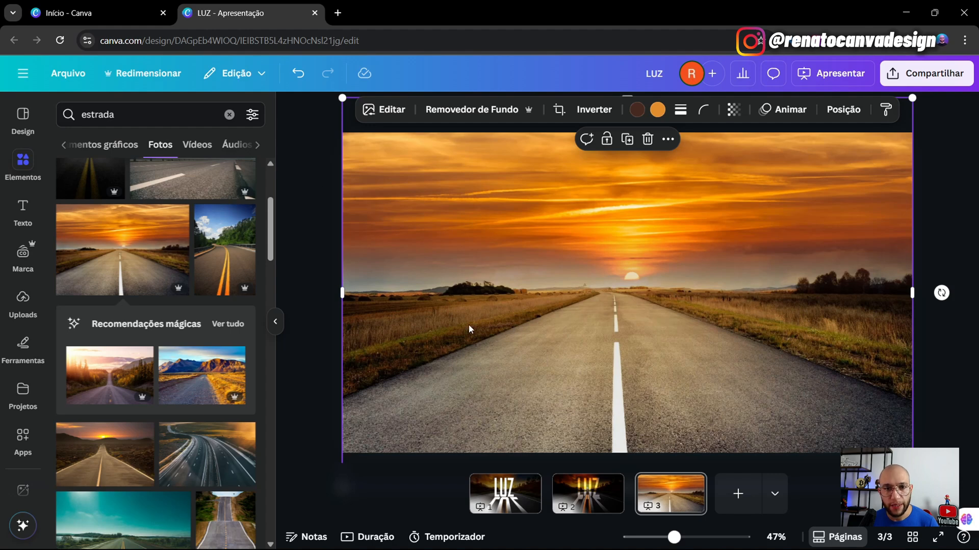
{"action": "left_click", "coordinate": [301, 296]}
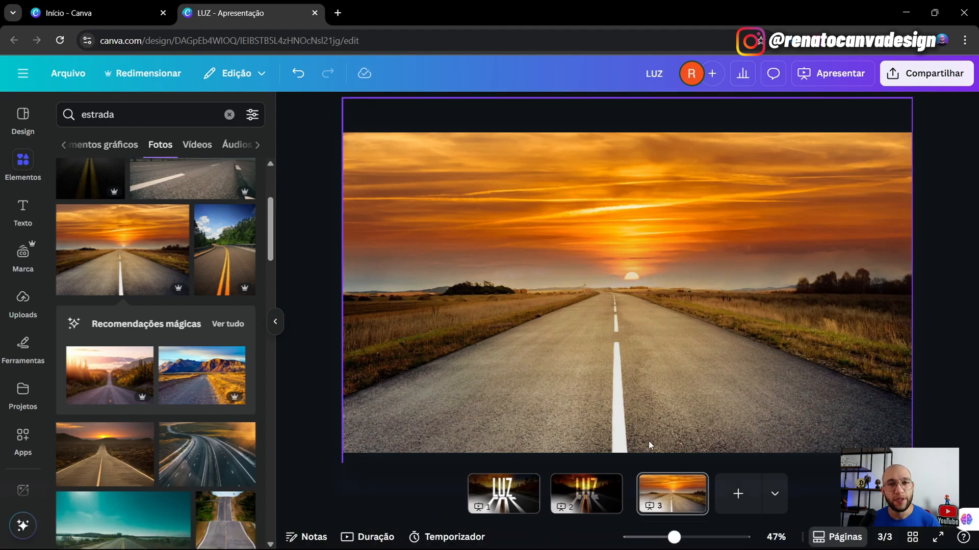
- Download only the current page 3 as a PNG
{"action": "left_click", "coordinate": [927, 73]}
{"action": "left_click", "coordinate": [748, 336]}
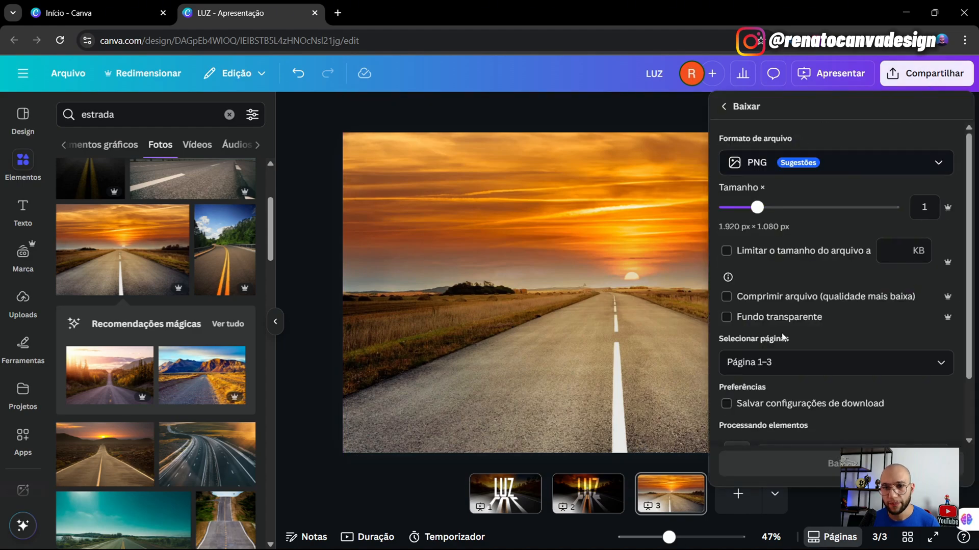
{"action": "left_click", "coordinate": [947, 362]}
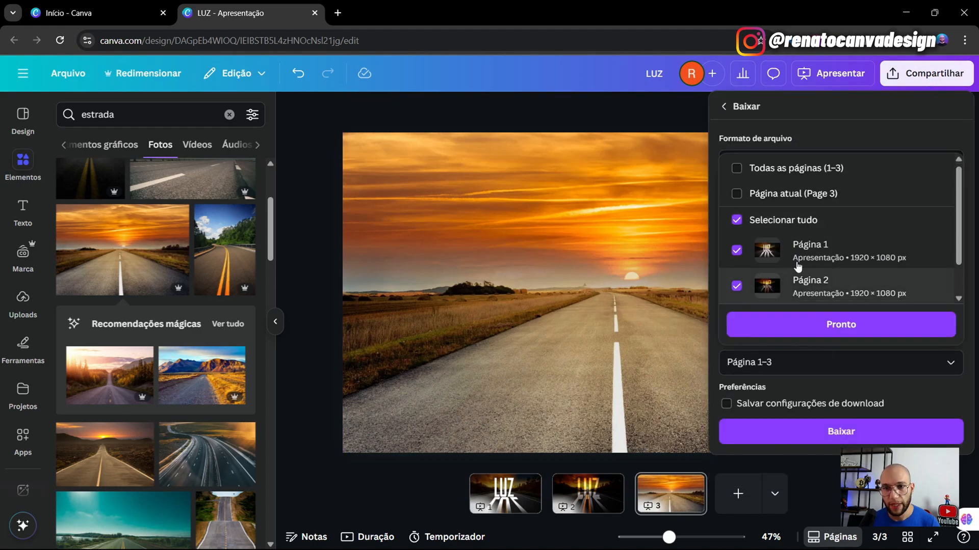
{"action": "left_click", "coordinate": [738, 196]}
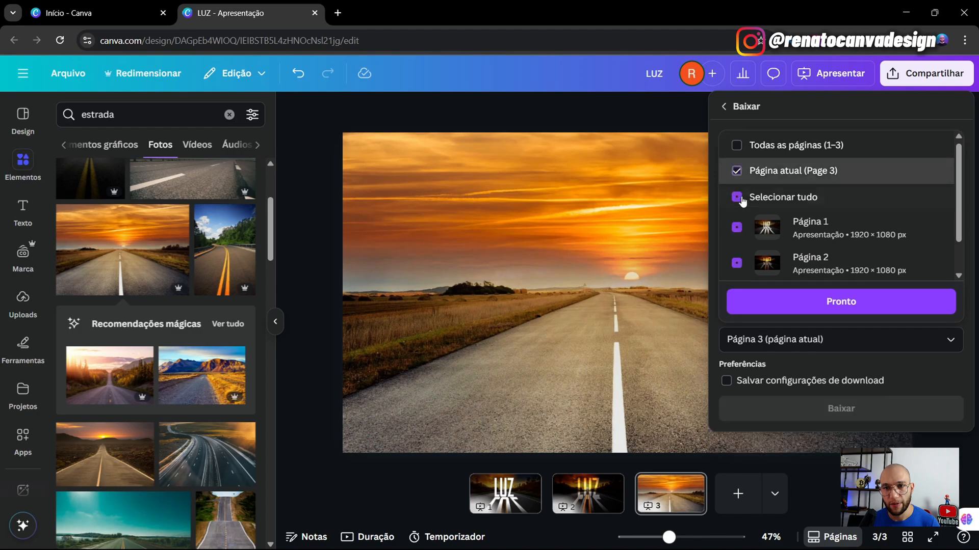
{"action": "left_click", "coordinate": [804, 303]}
{"action": "left_click", "coordinate": [780, 409]}
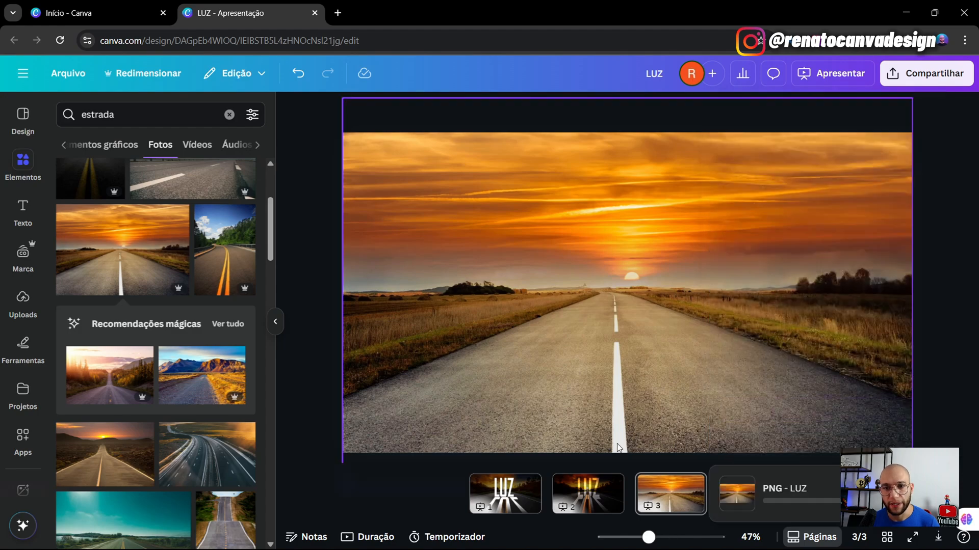
- Add a fourth page holding the downloaded LUZ (5).png, then reselect page 3's road photo
{"action": "left_click", "coordinate": [737, 494]}
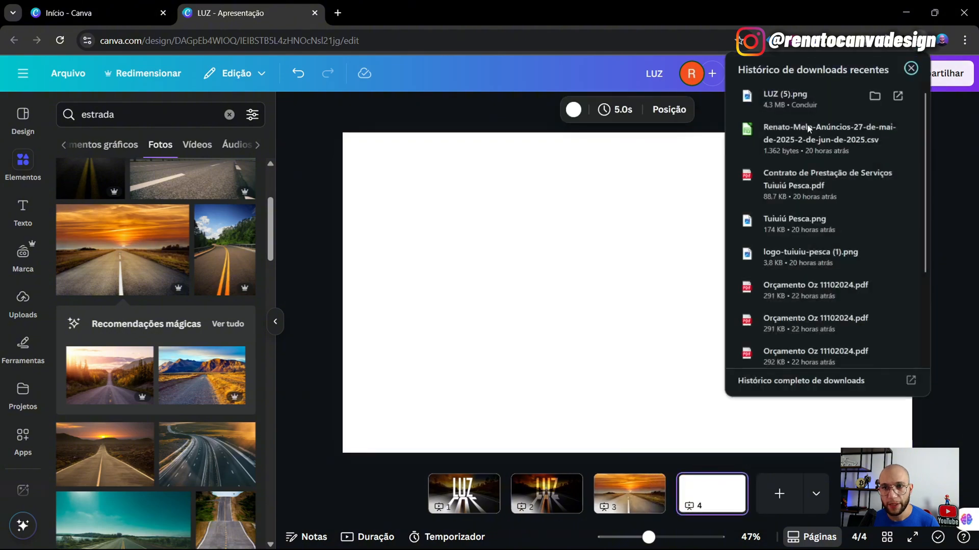
{"action": "left_click_drag", "start_coordinate": [622, 303], "coordinate": [620, 304]}
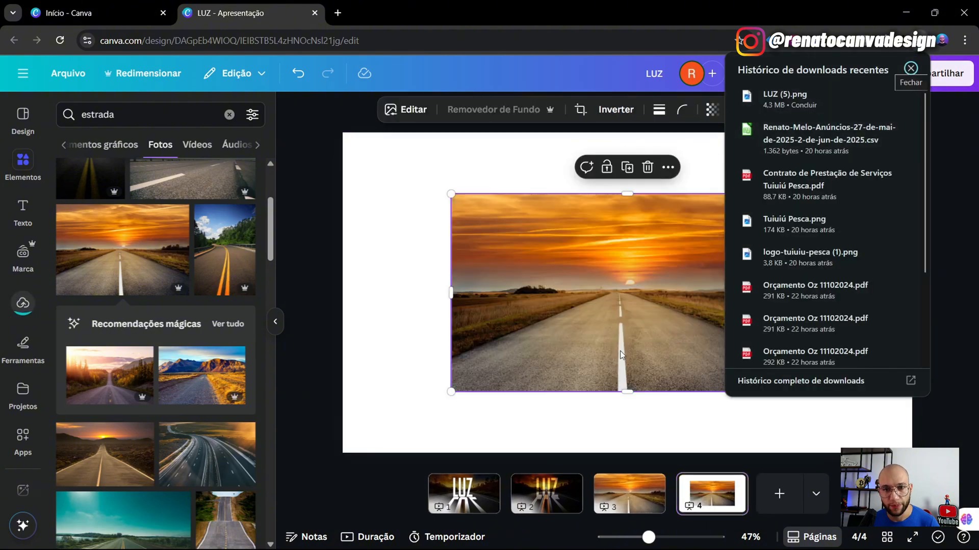
{"action": "left_click", "coordinate": [629, 492]}
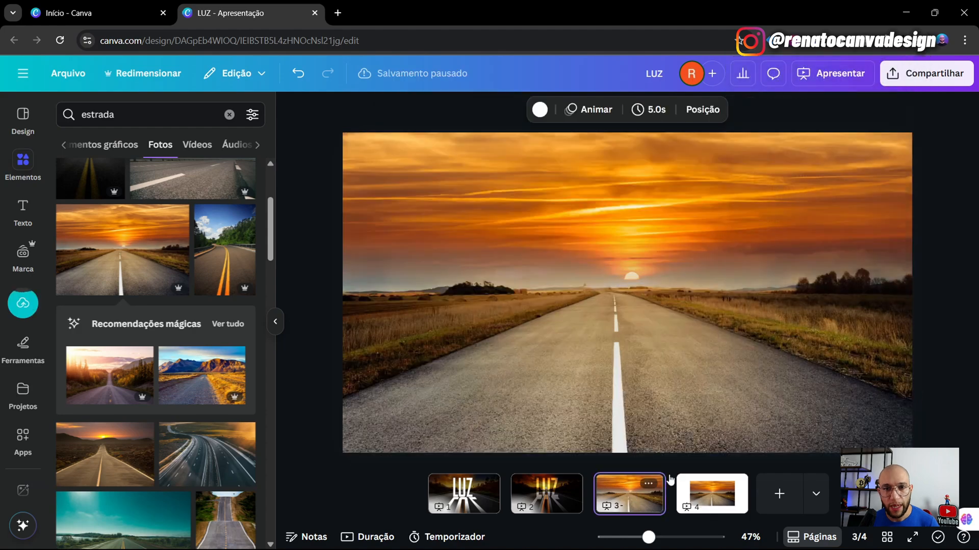
{"action": "left_click", "coordinate": [298, 237]}
{"action": "left_click", "coordinate": [768, 217]}
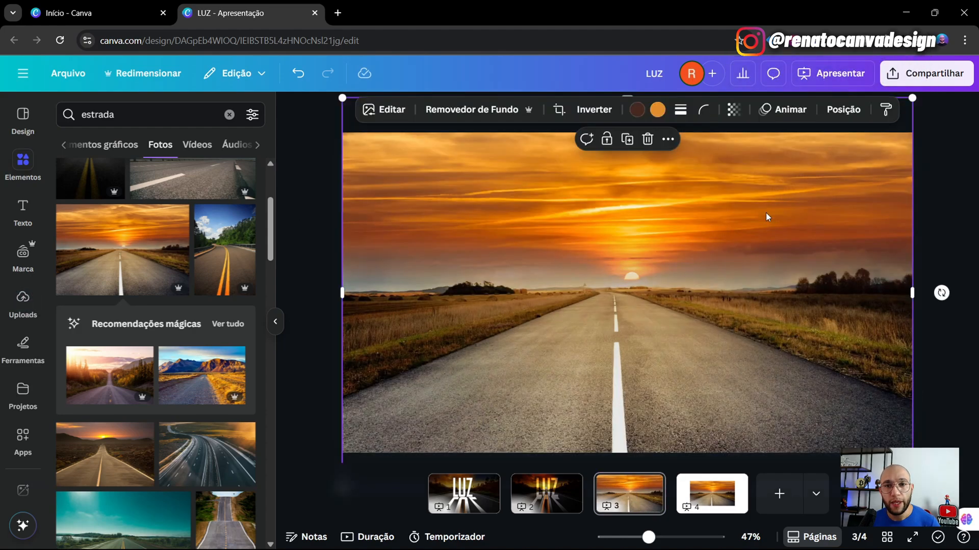
- Adjust the road photo to brightness -100 and contrast about 20
{"action": "left_click", "coordinate": [386, 111]}
{"action": "left_click", "coordinate": [85, 206]}
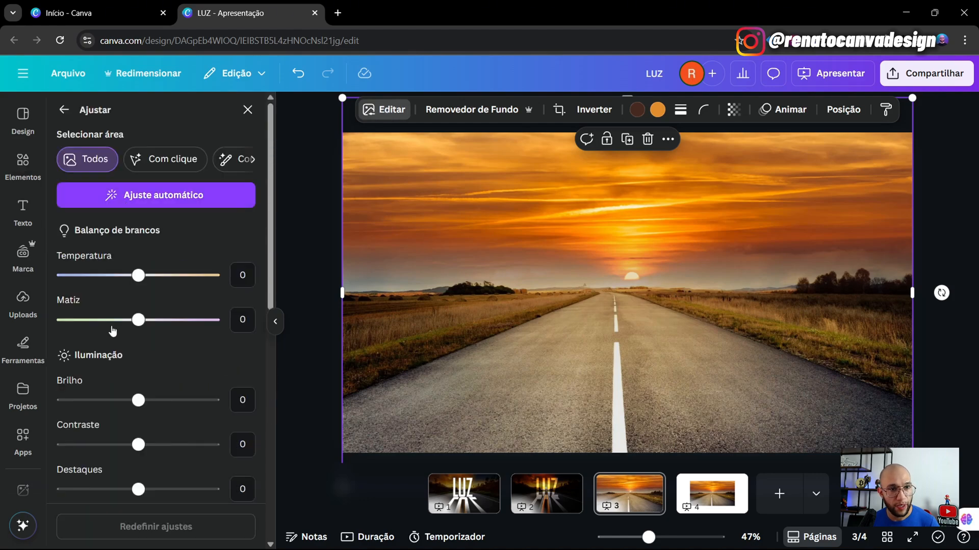
{"action": "left_click_drag", "start_coordinate": [141, 407], "coordinate": [10, 409]}
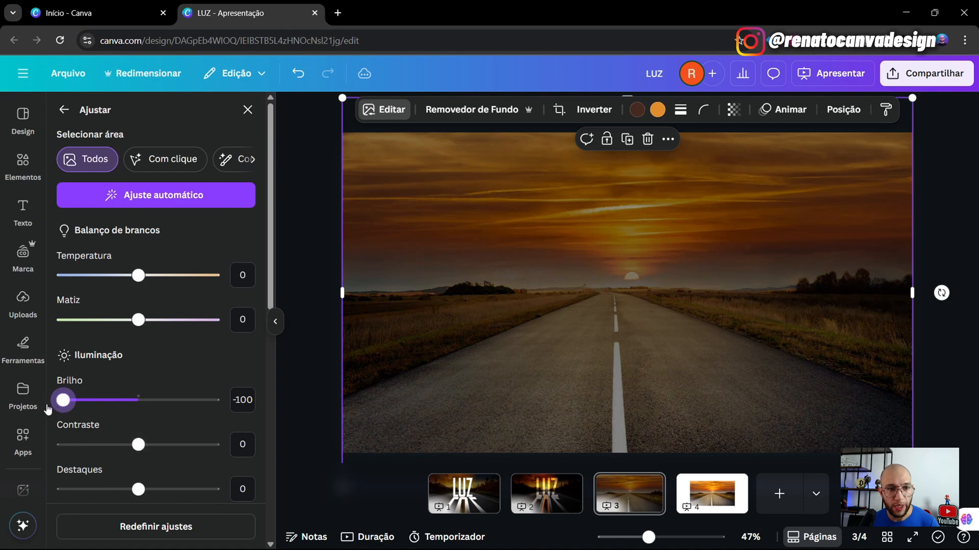
{"action": "left_click_drag", "start_coordinate": [139, 448], "coordinate": [157, 452]}
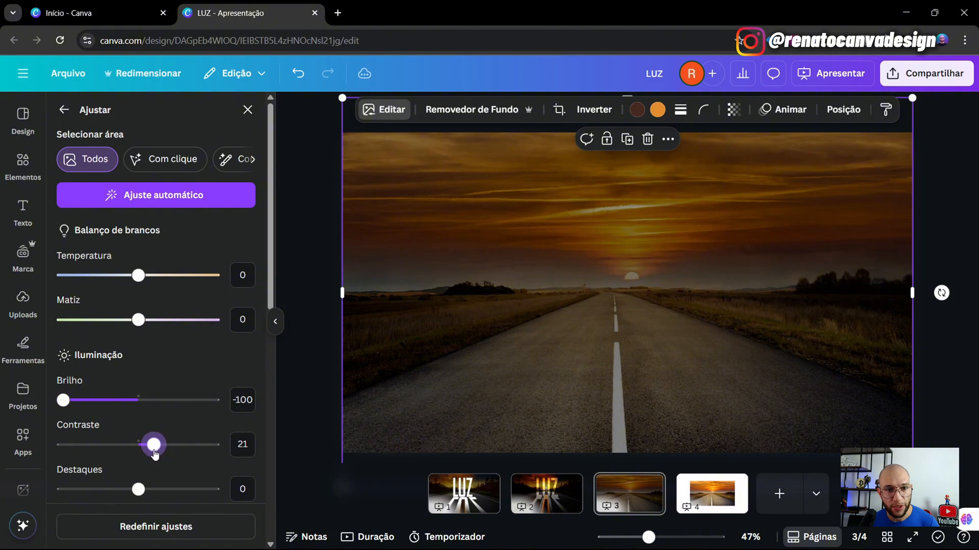
{"action": "left_click", "coordinate": [312, 387]}
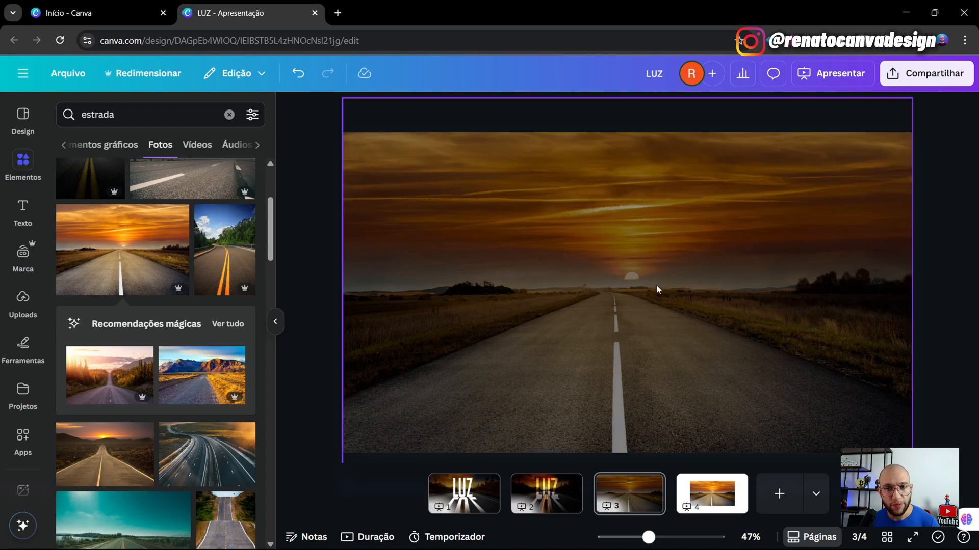
- Search the apps for 'typecr', pick TypeCraft, and dismiss the stray Windows search panel
{"action": "left_click", "coordinate": [14, 441]}
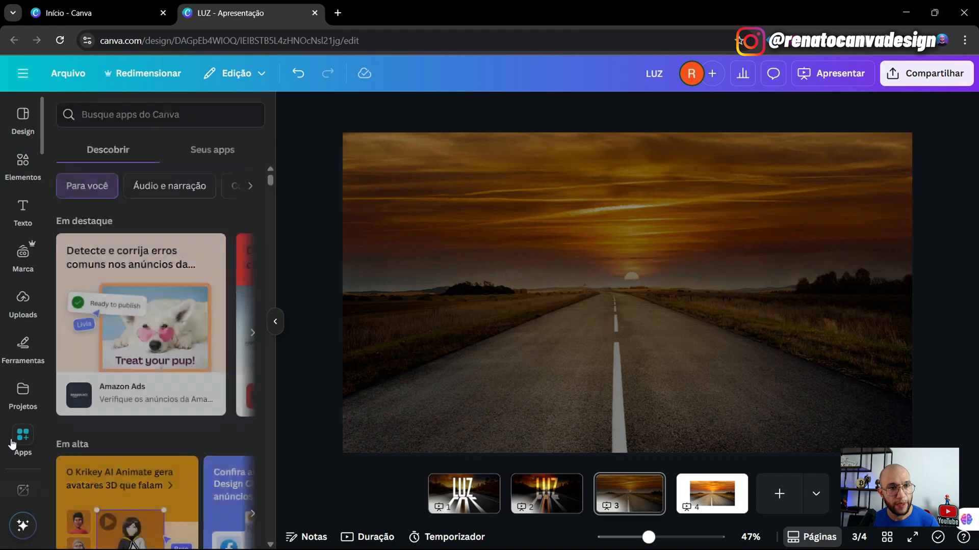
{"action": "left_click", "coordinate": [122, 125]}
{"action": "type", "text": "ty"}
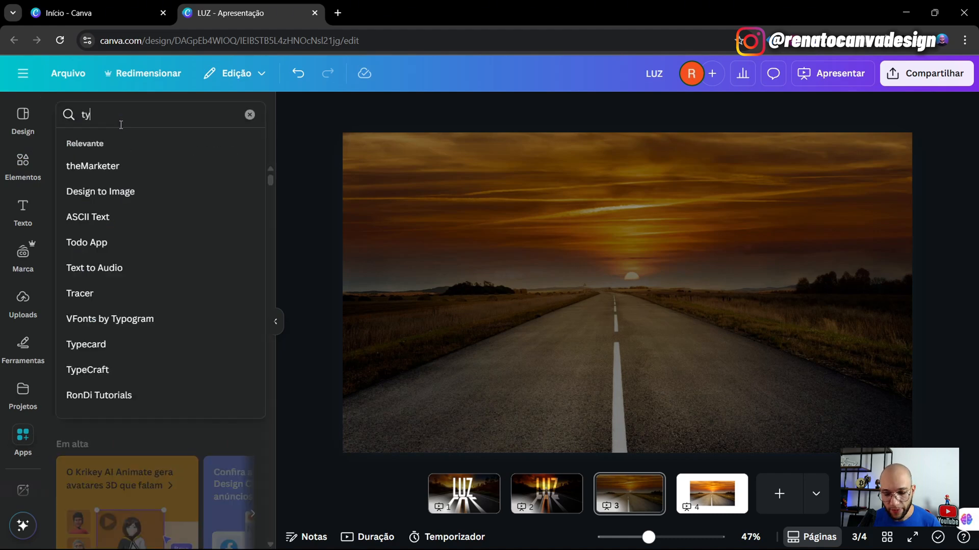
{"action": "type", "text": "pecr"}
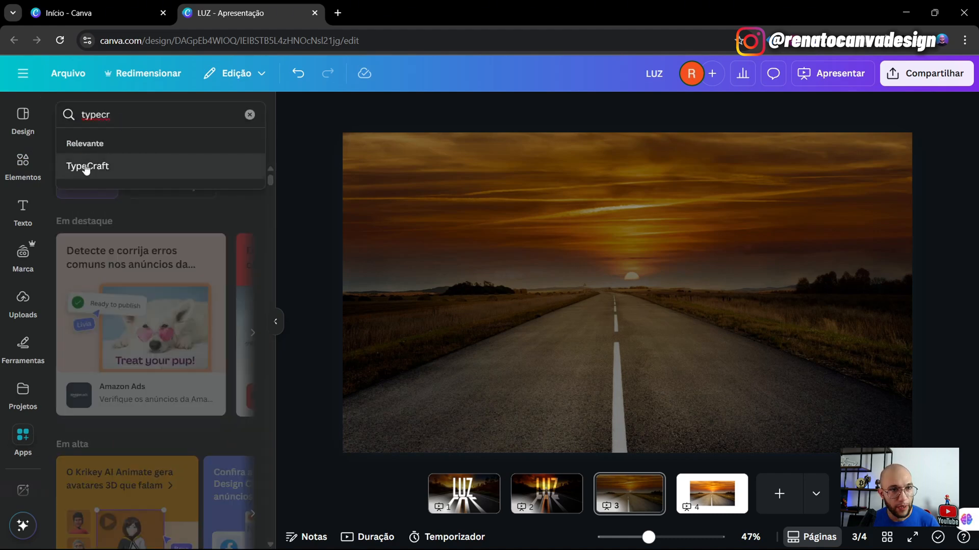
{"action": "left_click", "coordinate": [91, 168]}
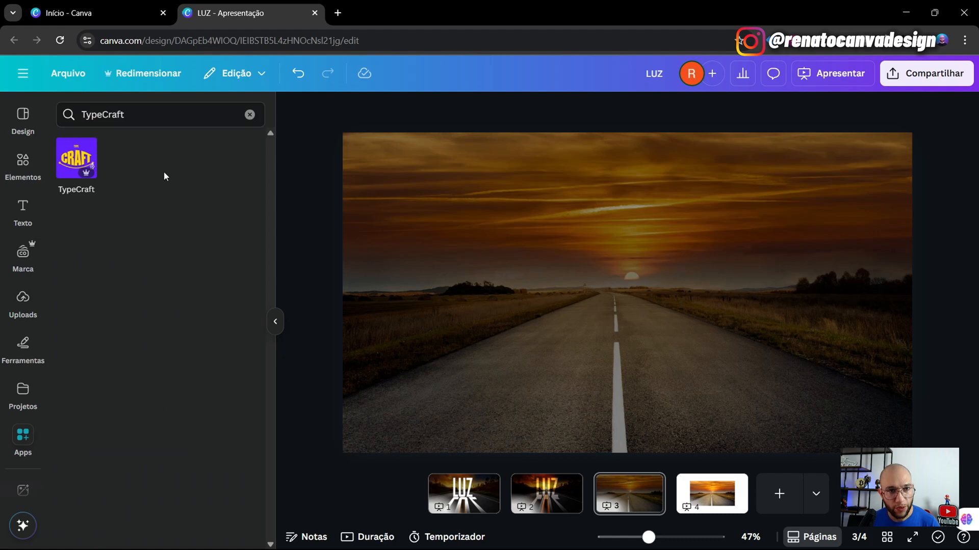
{"action": "mouse_move", "coordinate": [478, 549]}
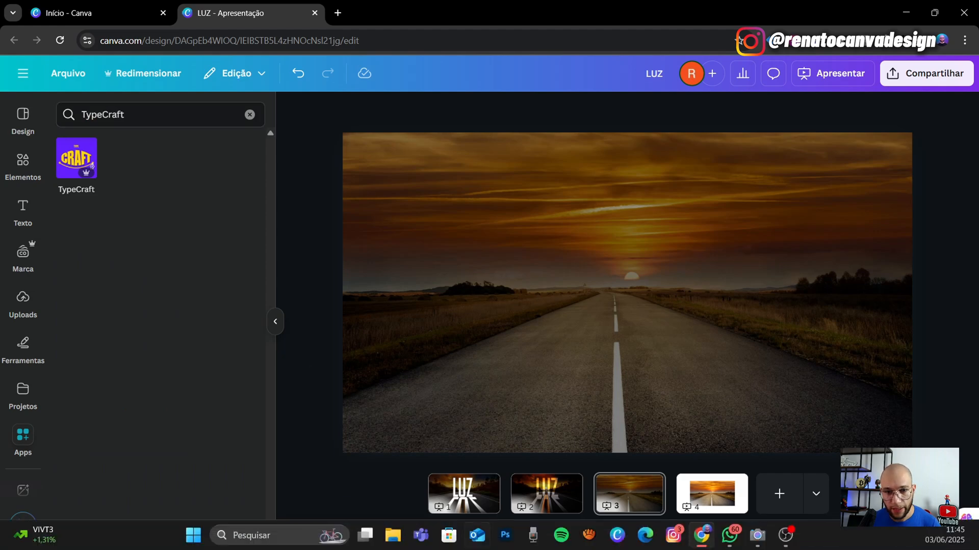
{"action": "left_click", "coordinate": [270, 535]}
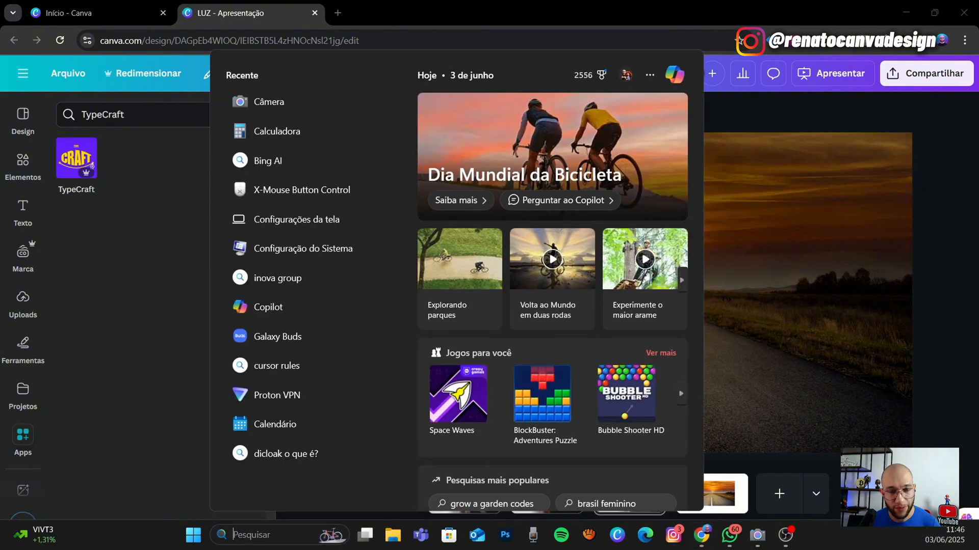
{"action": "key", "text": "Escape"}
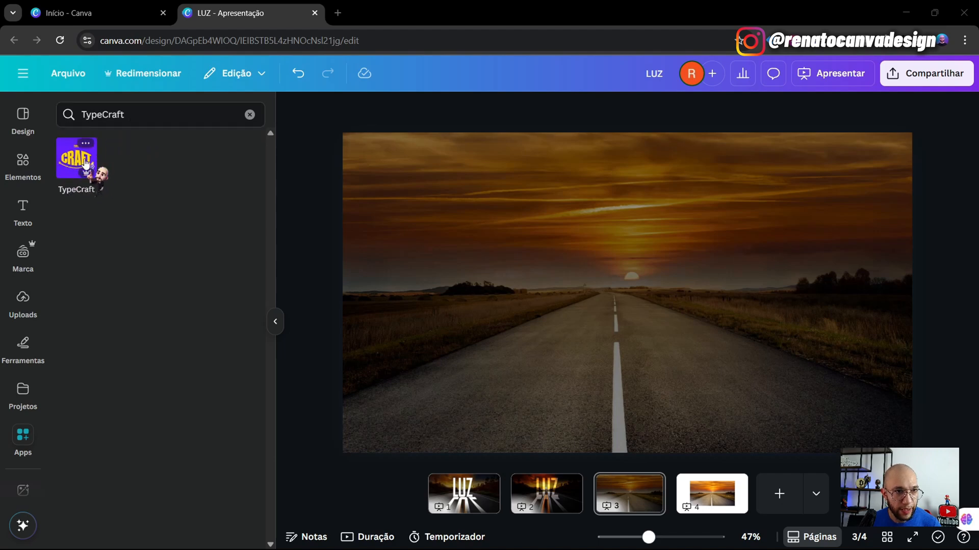
- Open TypeCraft and replace the sample text with LUZ
{"action": "left_click", "coordinate": [68, 161]}
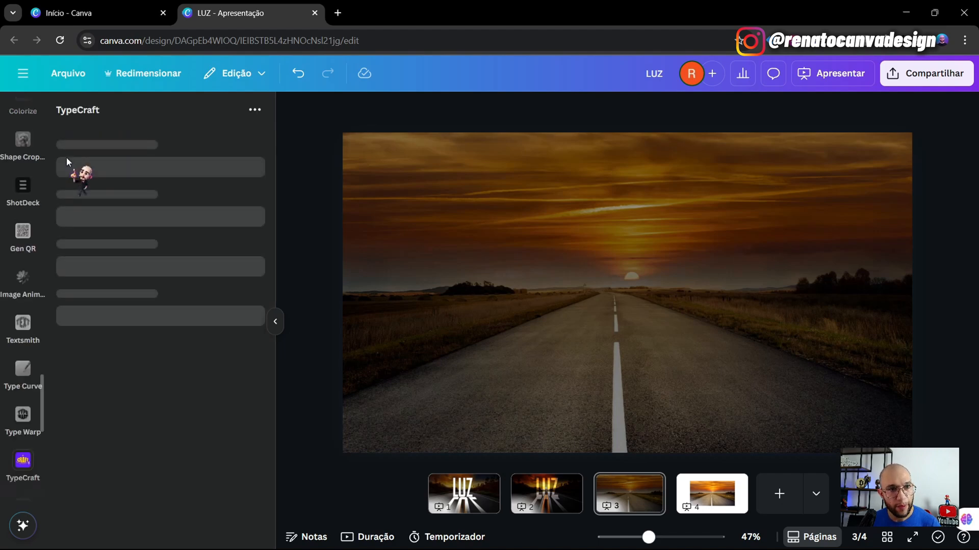
{"action": "left_click_drag", "start_coordinate": [67, 162], "coordinate": [513, 222]}
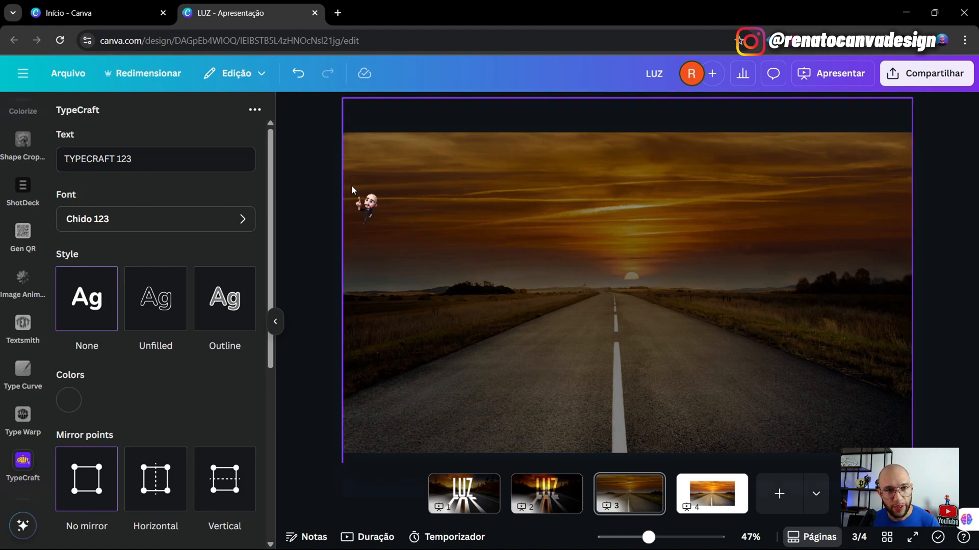
{"action": "triple_click", "coordinate": [129, 156]}
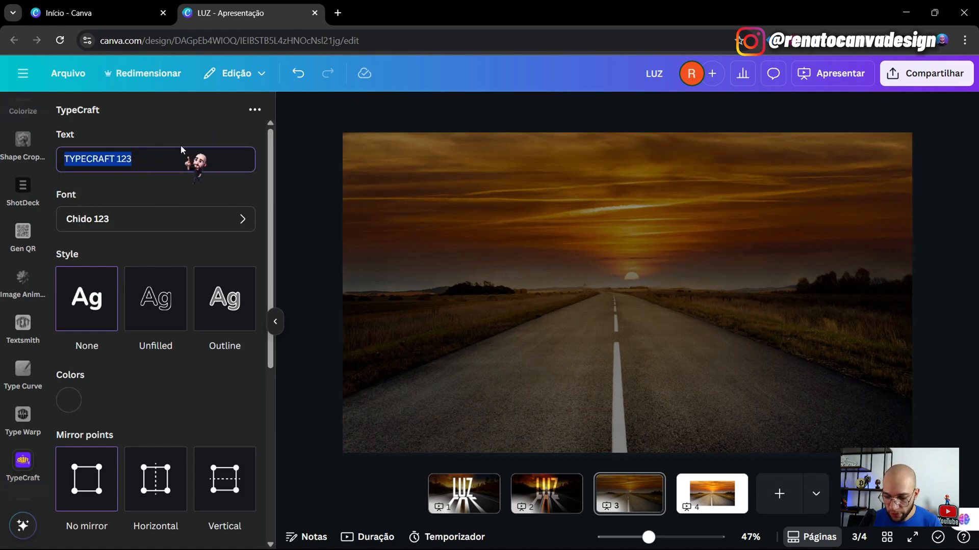
{"action": "type", "text": "LUZ"}
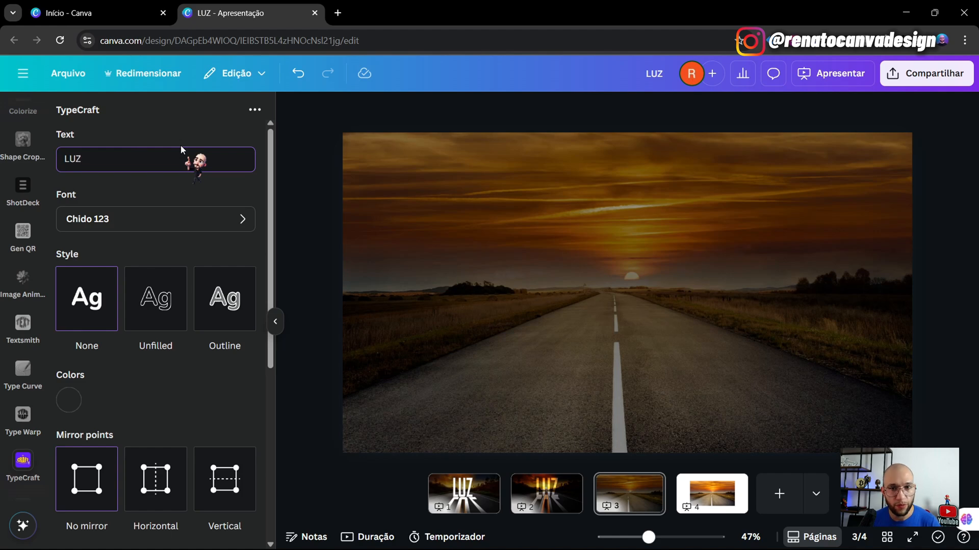
- Choose the Forsythe Bold 123 font for the lettering
{"action": "left_click", "coordinate": [153, 218]}
{"action": "type", "text": "f"}
{"action": "scroll", "coordinate": [177, 341], "scroll_direction": "down", "scroll_amount": 3}
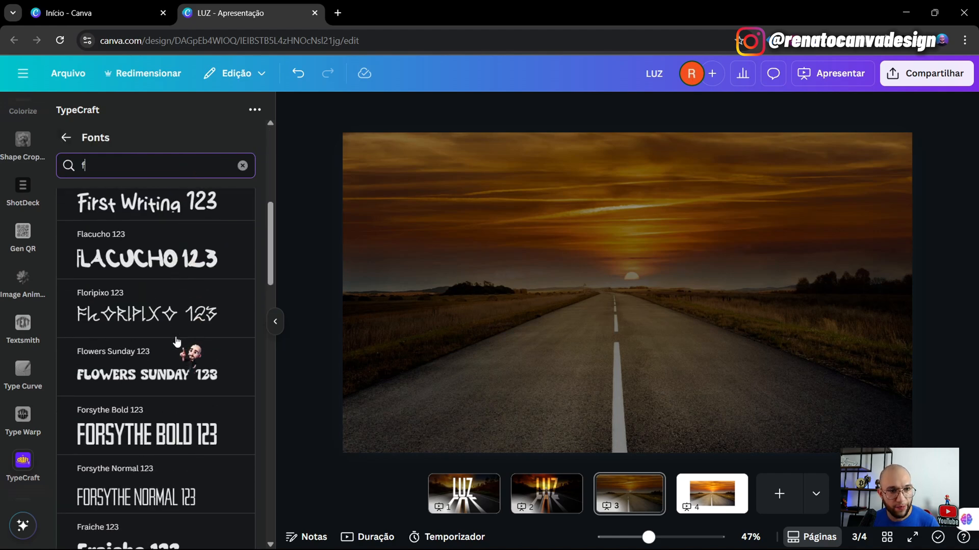
{"action": "scroll", "coordinate": [177, 341], "scroll_direction": "down", "scroll_amount": 1}
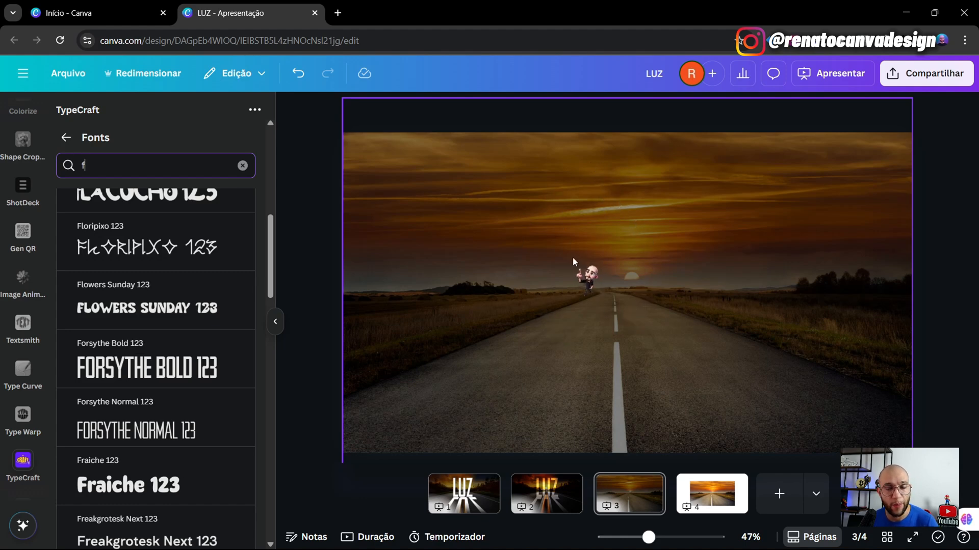
{"action": "left_click", "coordinate": [114, 368]}
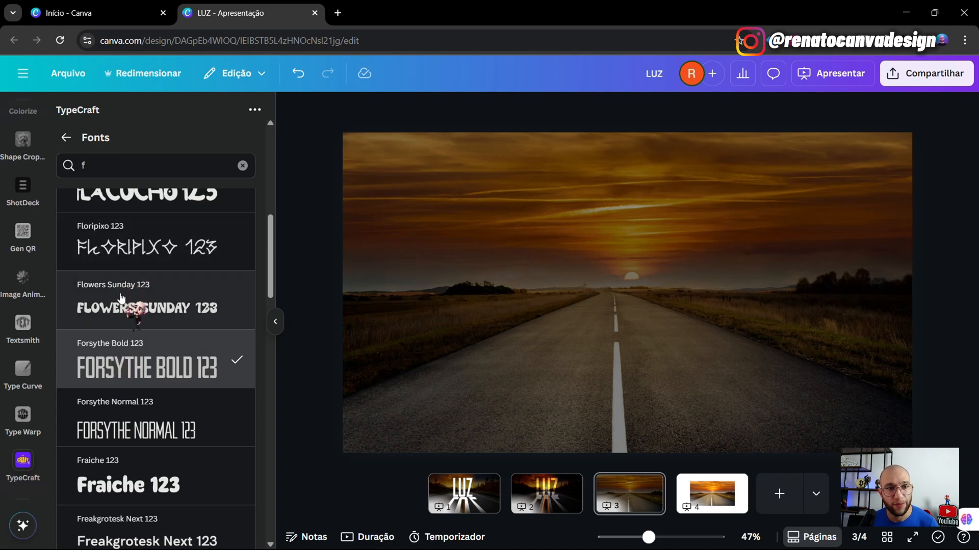
{"action": "left_click", "coordinate": [66, 138]}
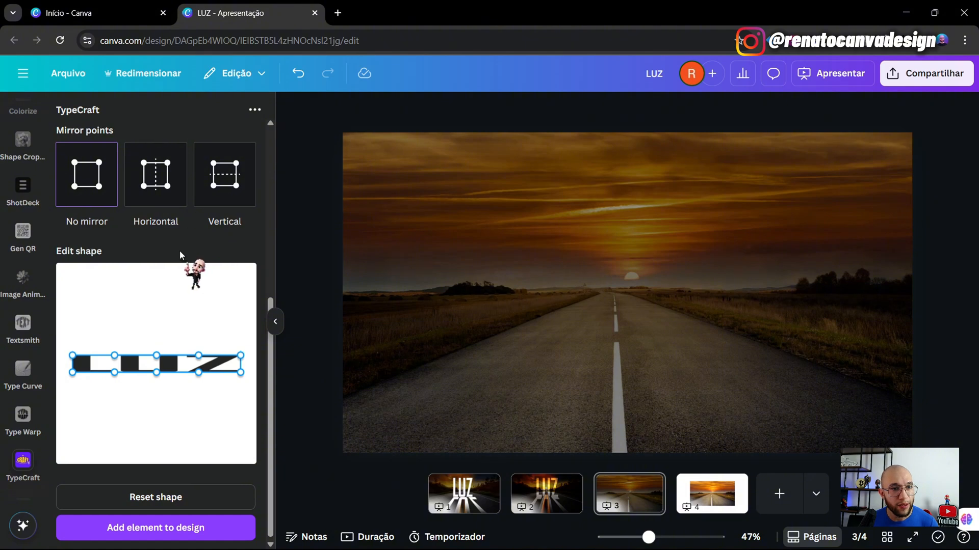
- Reset the lettering shape to its default form
{"action": "scroll", "coordinate": [178, 250], "scroll_direction": "up", "scroll_amount": 5}
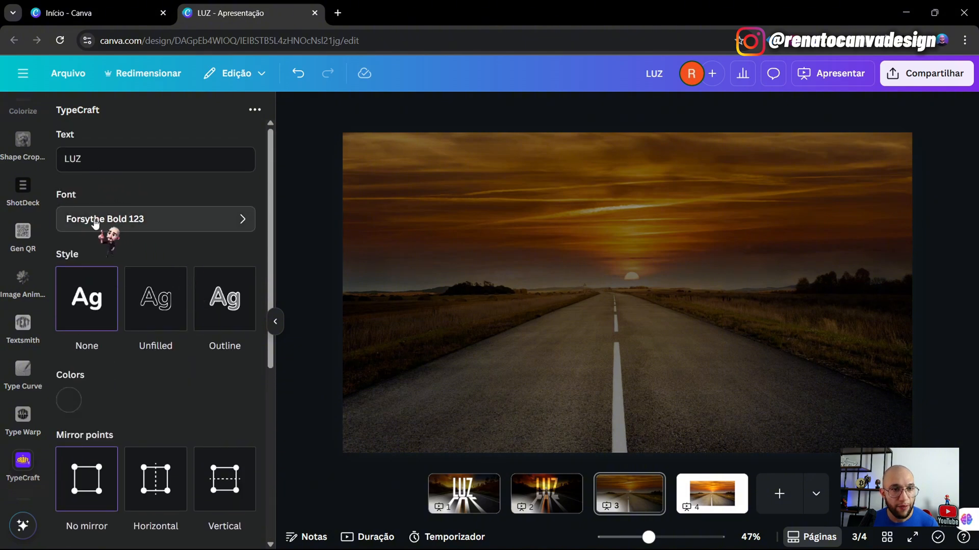
{"action": "scroll", "coordinate": [152, 244], "scroll_direction": "down", "scroll_amount": 4}
{"action": "scroll", "coordinate": [153, 245], "scroll_direction": "down", "scroll_amount": 3}
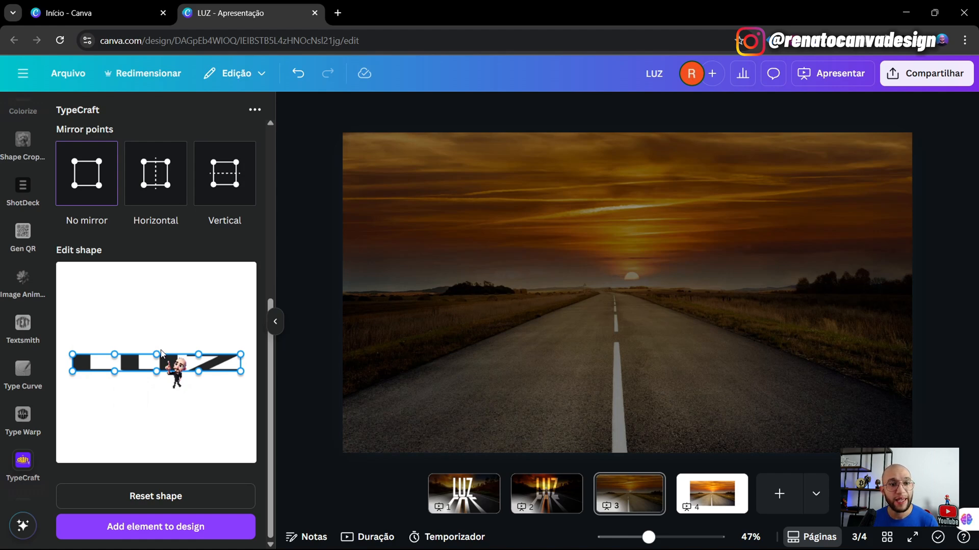
{"action": "left_click", "coordinate": [161, 502]}
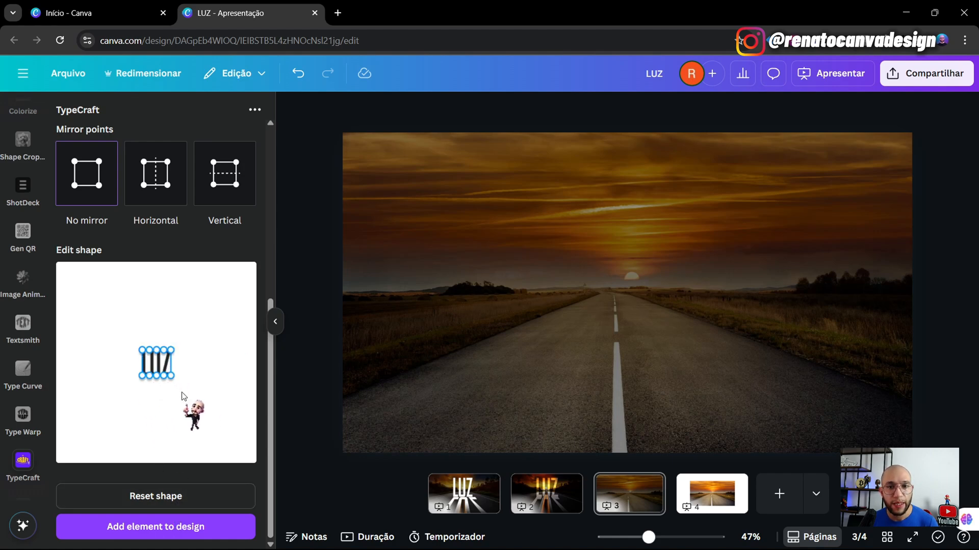
{"action": "scroll", "coordinate": [186, 392], "scroll_direction": "up", "scroll_amount": 4}
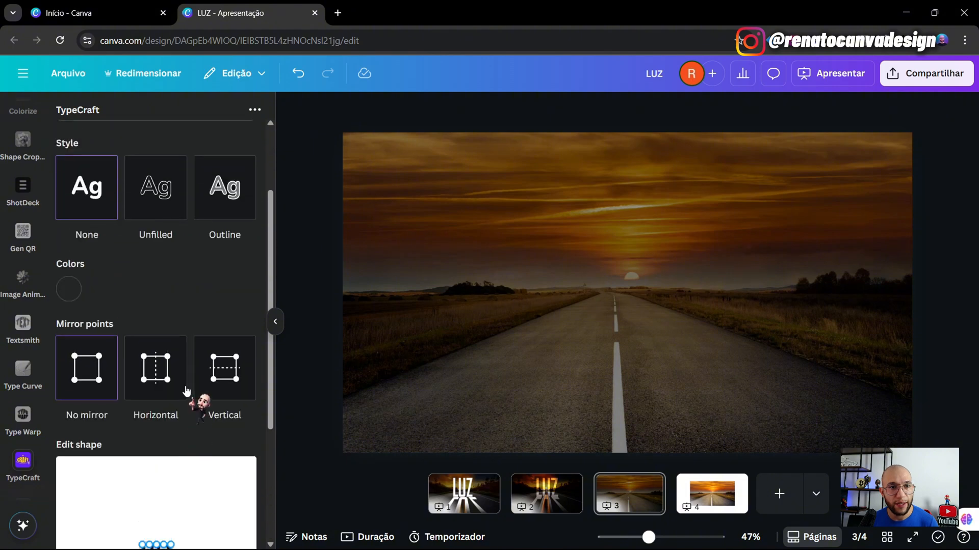
{"action": "scroll", "coordinate": [187, 390], "scroll_direction": "up", "scroll_amount": 2}
{"action": "scroll", "coordinate": [192, 400], "scroll_direction": "down", "scroll_amount": 2}
{"action": "scroll", "coordinate": [181, 387], "scroll_direction": "up", "scroll_amount": 2}
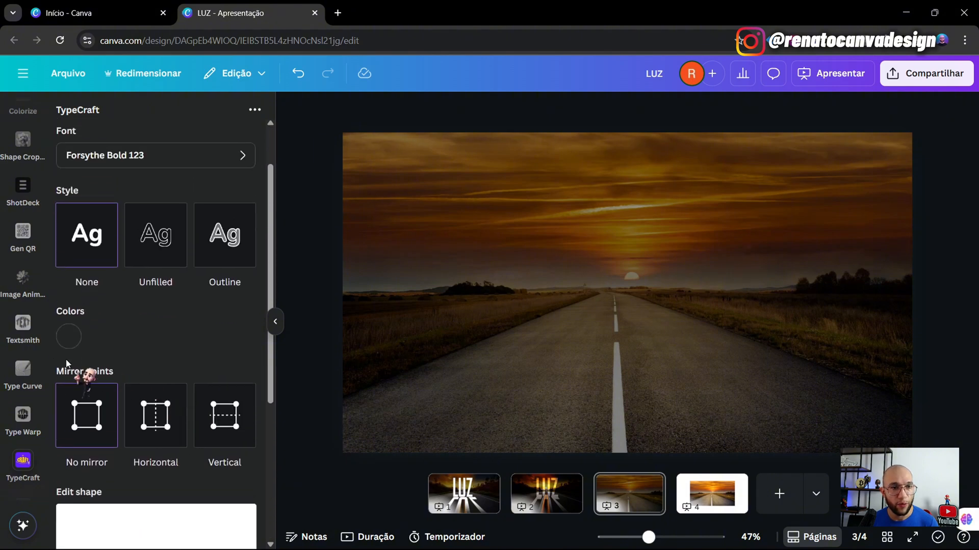
- Make the LUZ lettering white (#FFFFFF) and add it to the slide
{"action": "left_click", "coordinate": [64, 333]}
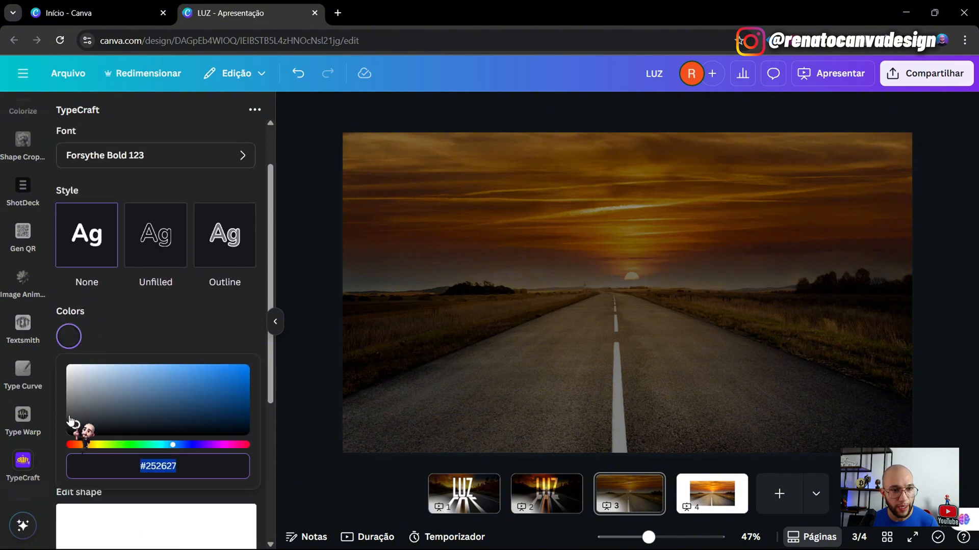
{"action": "mouse_move", "coordinate": [75, 426]}
{"action": "left_mouse_down"}
{"action": "mouse_move", "coordinate": [45, 343]}
{"action": "mouse_move", "coordinate": [124, 343]}
{"action": "mouse_move", "coordinate": [142, 391]}
{"action": "mouse_move", "coordinate": [139, 302]}
{"action": "mouse_move", "coordinate": [68, 176]}
{"action": "left_mouse_up"}
{"action": "scroll", "coordinate": [138, 388], "scroll_direction": "down", "scroll_amount": 3}
{"action": "scroll", "coordinate": [192, 510], "scroll_direction": "down", "scroll_amount": 1}
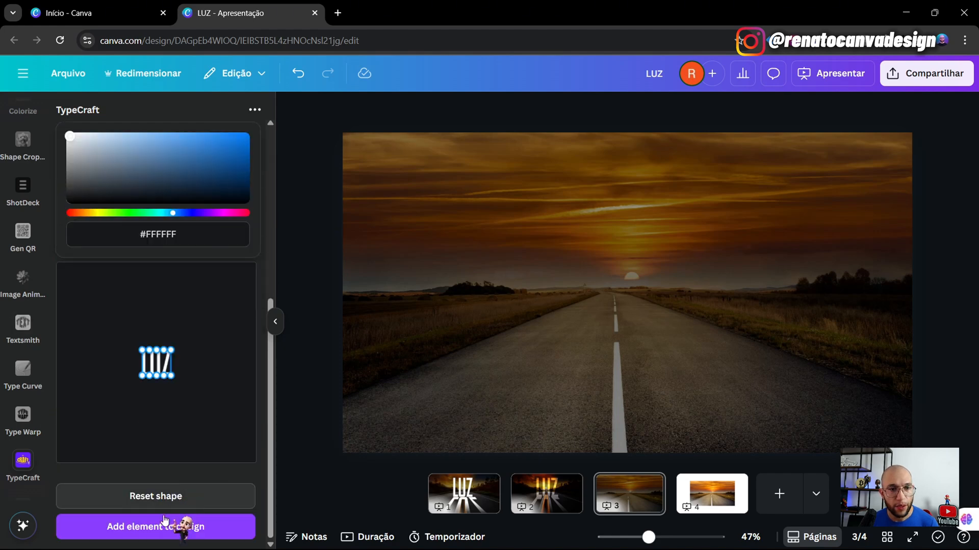
{"action": "left_click", "coordinate": [163, 530]}
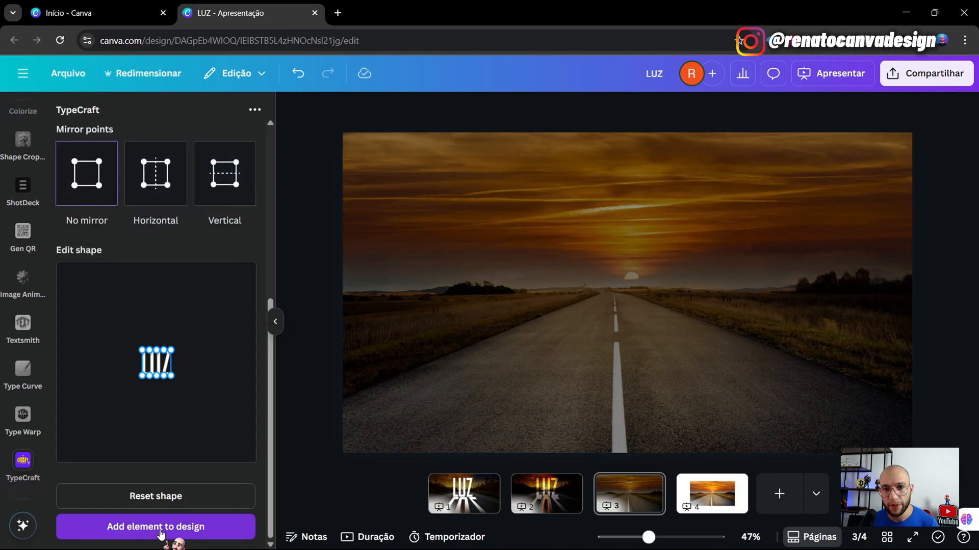
- Enlarge and position the LUZ lettering, then duplicate it and drag the copy down over its lower half
{"action": "left_click_drag", "start_coordinate": [659, 323], "coordinate": [656, 278]}
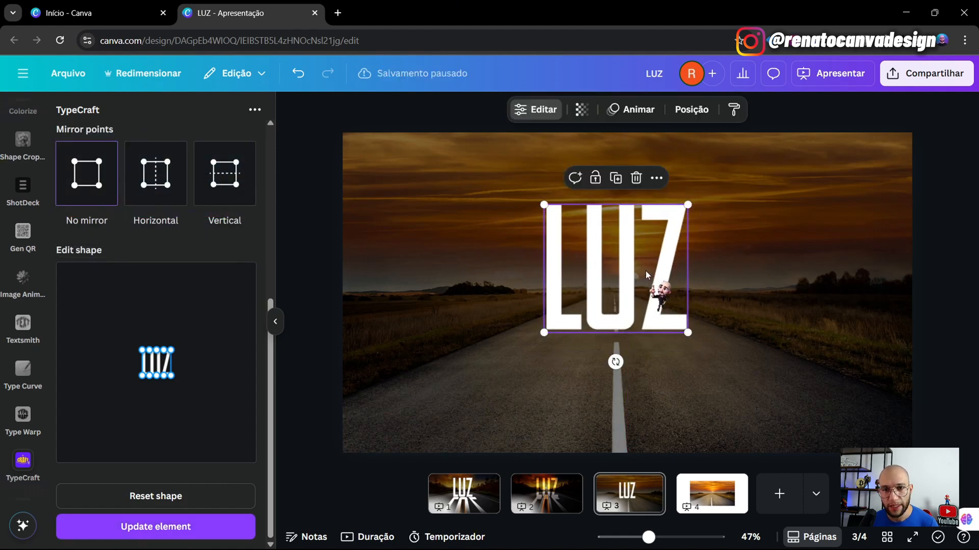
{"action": "left_click_drag", "start_coordinate": [684, 204], "coordinate": [703, 191]}
{"action": "left_click_drag", "start_coordinate": [636, 280], "coordinate": [625, 263]}
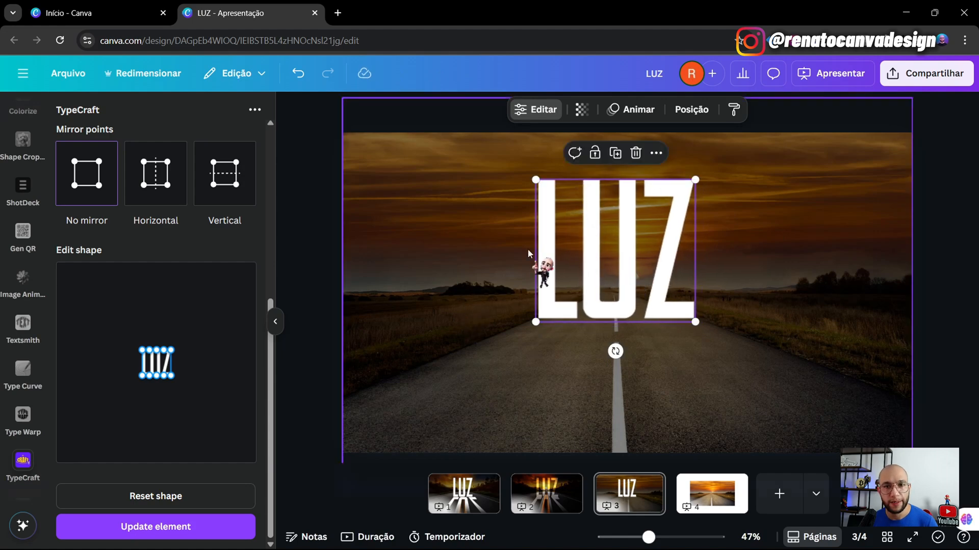
{"action": "left_click", "coordinate": [616, 153]}
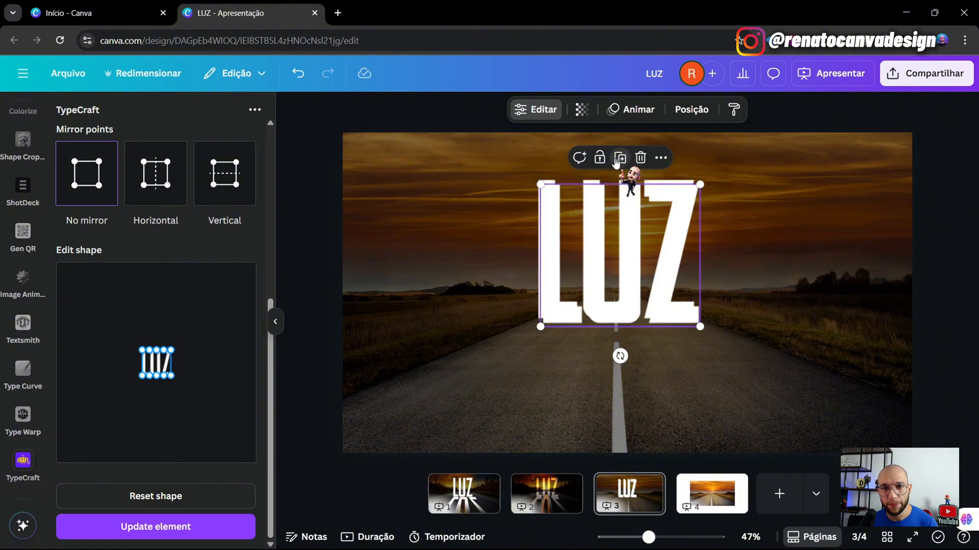
{"action": "left_click_drag", "start_coordinate": [617, 216], "coordinate": [556, 305]}
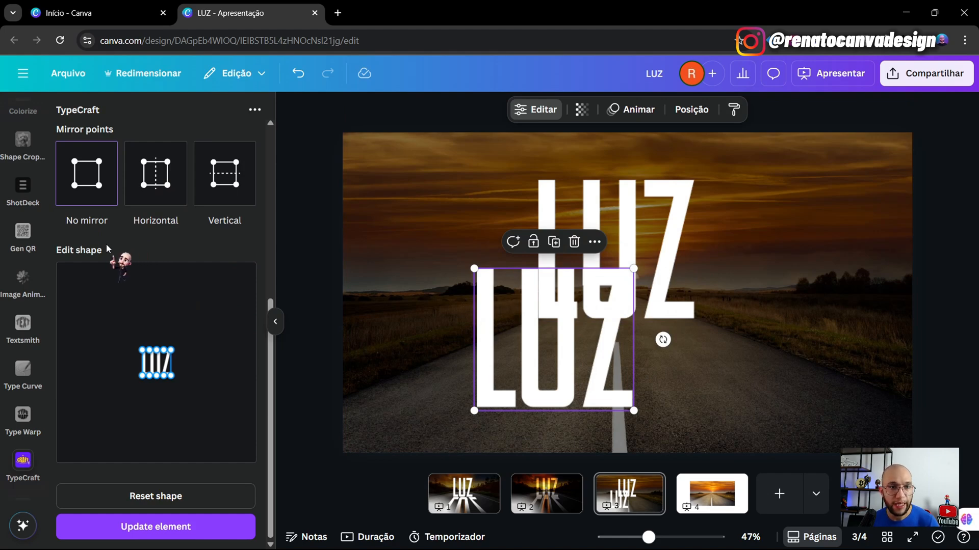
- Widen the copy's top shape points symmetrically, lower them slightly, and apply the warp
{"action": "left_click", "coordinate": [162, 187]}
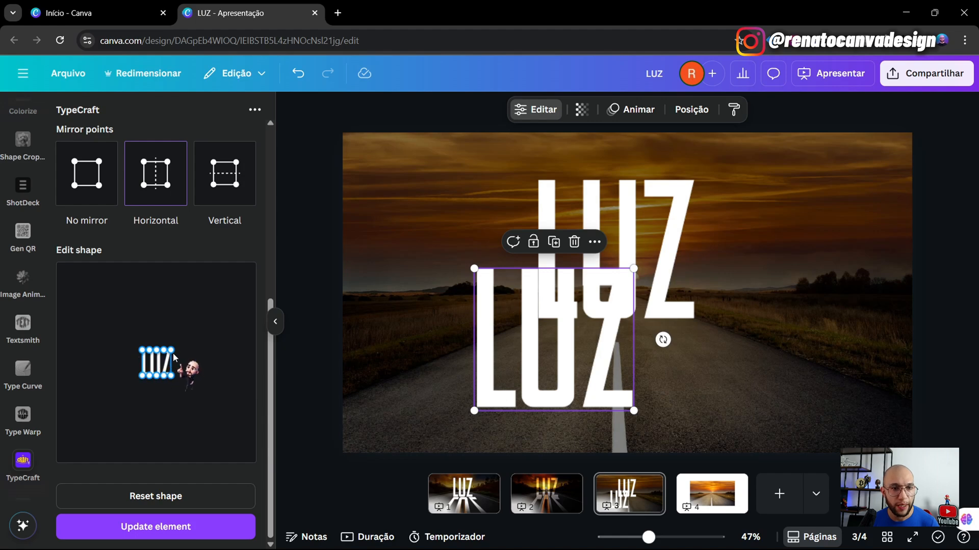
{"action": "left_click_drag", "start_coordinate": [172, 353], "coordinate": [181, 360]}
{"action": "left_click_drag", "start_coordinate": [183, 360], "coordinate": [185, 361]}
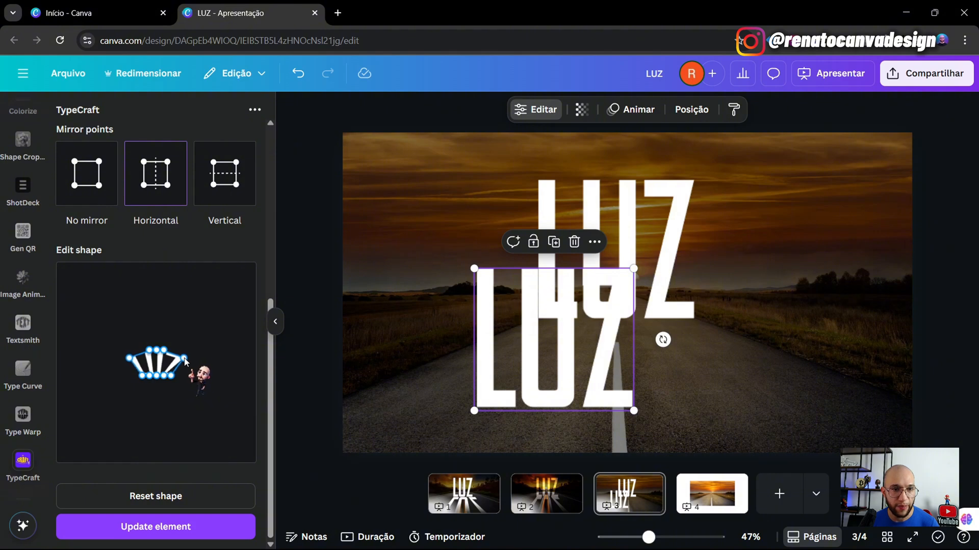
{"action": "left_click_drag", "start_coordinate": [185, 360], "coordinate": [186, 360]}
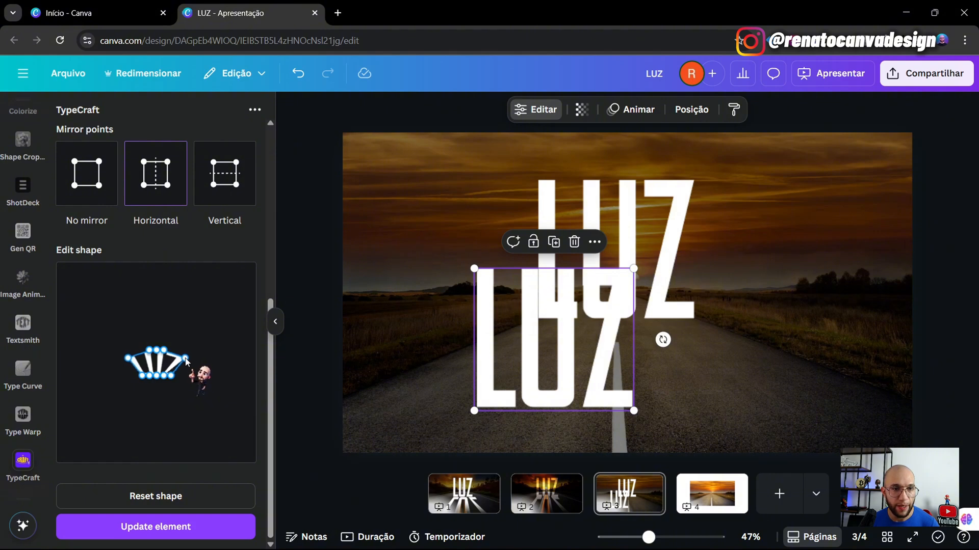
{"action": "left_click", "coordinate": [90, 177]}
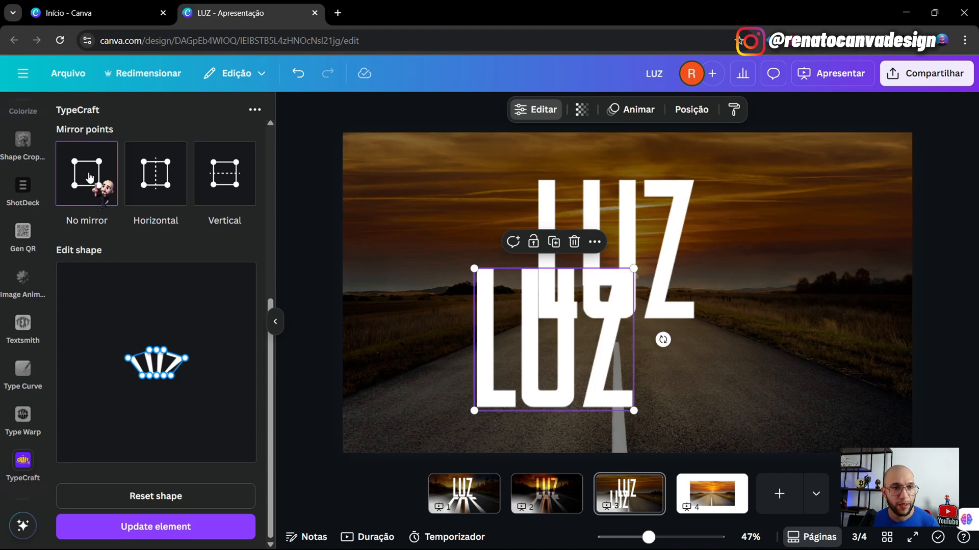
{"action": "left_click_drag", "start_coordinate": [157, 353], "coordinate": [157, 356]}
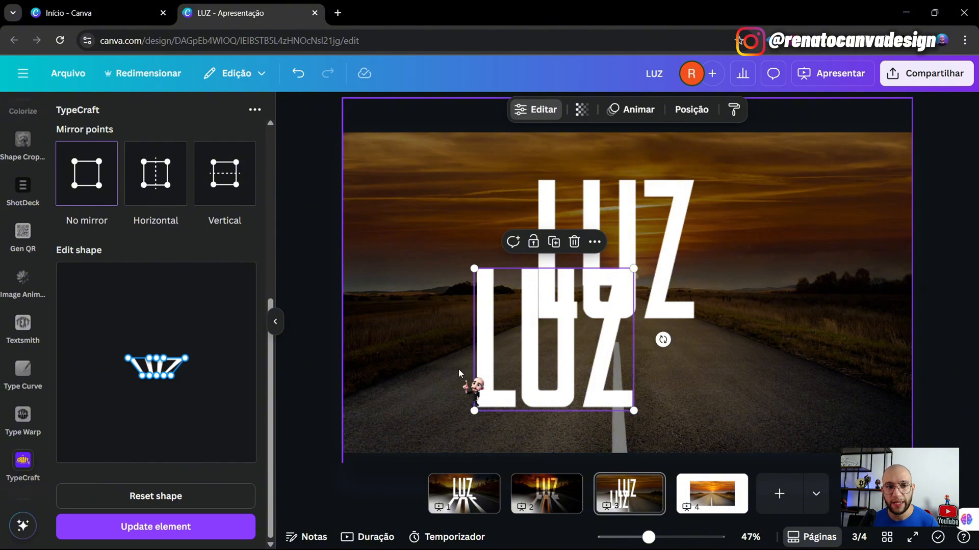
{"action": "left_click", "coordinate": [148, 532]}
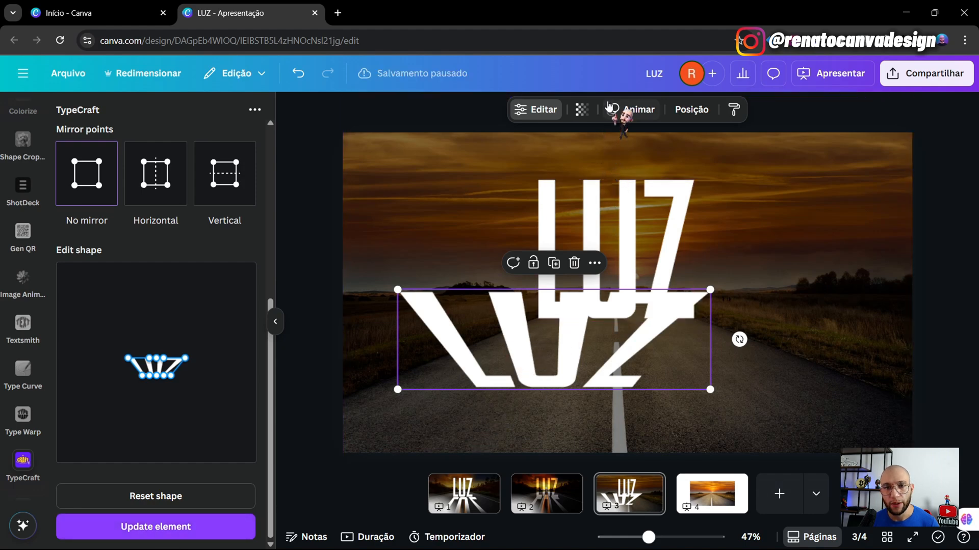
- Resize the warped copy, rotate it 180°, and place it just below the upright LUZ
{"action": "left_click_drag", "start_coordinate": [639, 358], "coordinate": [705, 290]}
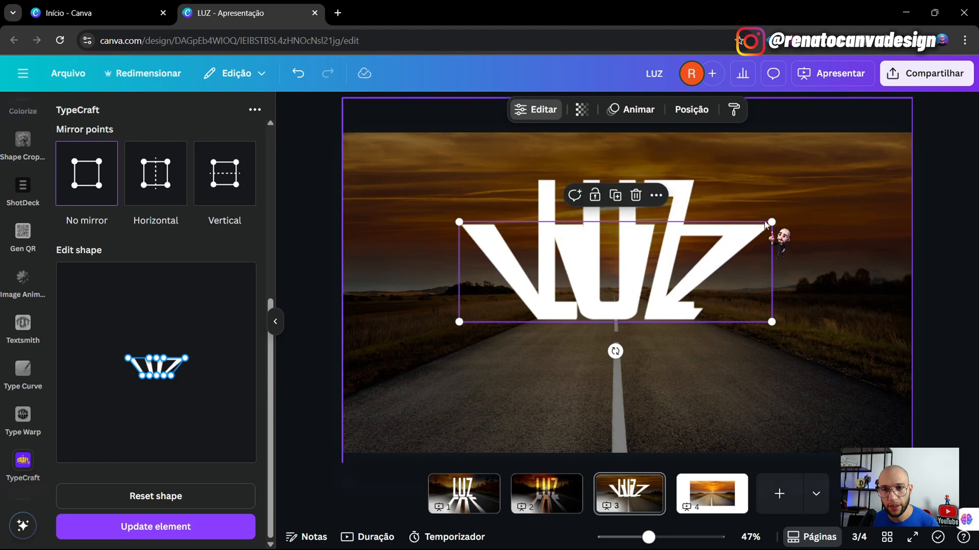
{"action": "left_click_drag", "start_coordinate": [769, 222], "coordinate": [767, 223]}
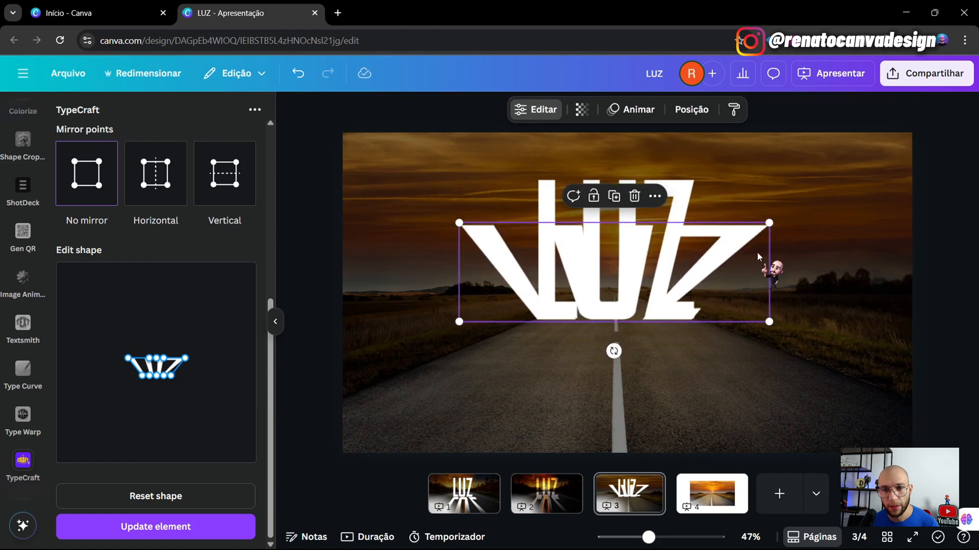
{"action": "left_click_drag", "start_coordinate": [614, 351], "coordinate": [628, 232]}
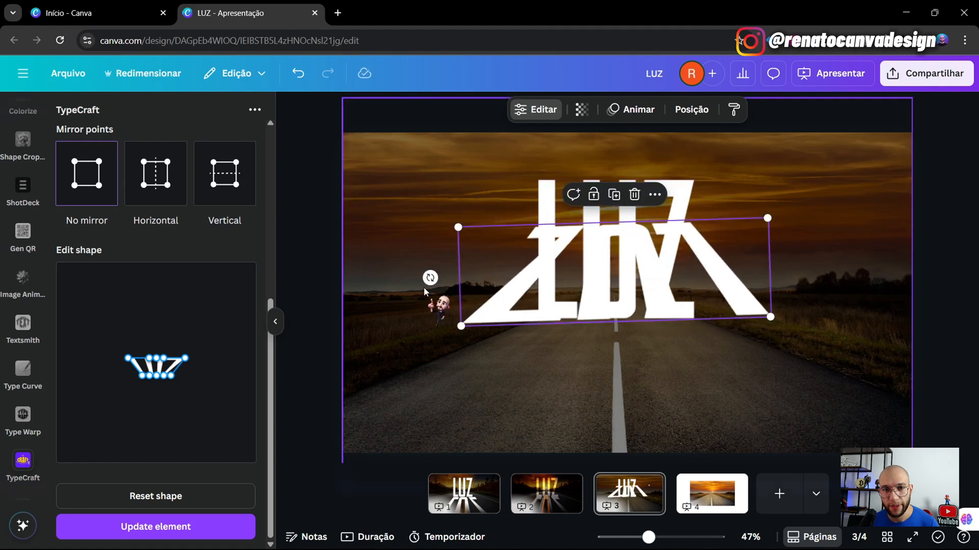
{"action": "left_click_drag", "start_coordinate": [430, 278], "coordinate": [432, 279]}
{"action": "left_click_drag", "start_coordinate": [607, 280], "coordinate": [603, 377]}
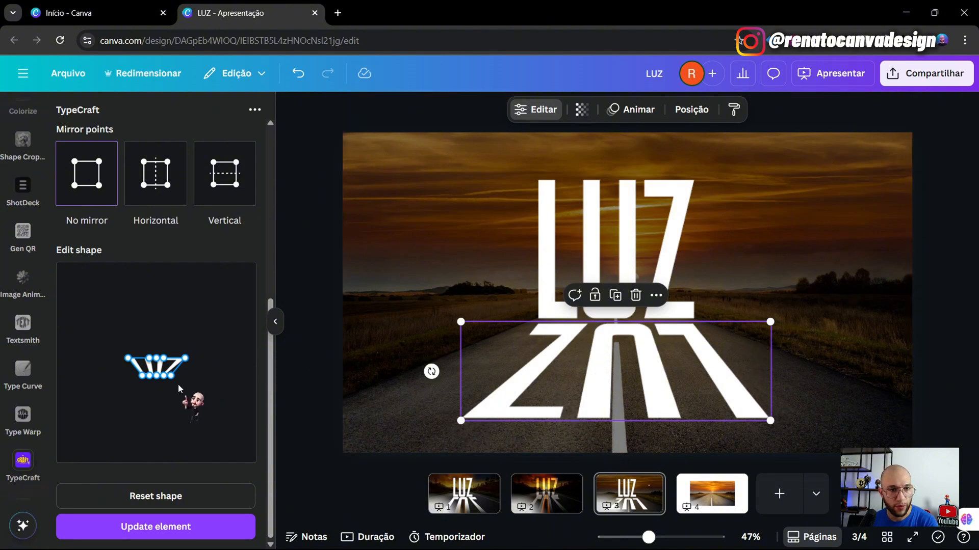
- Push the reflection's top points wider, lower its top-centre point, apply, and centre it under LUZ
{"action": "left_click", "coordinate": [176, 186]}
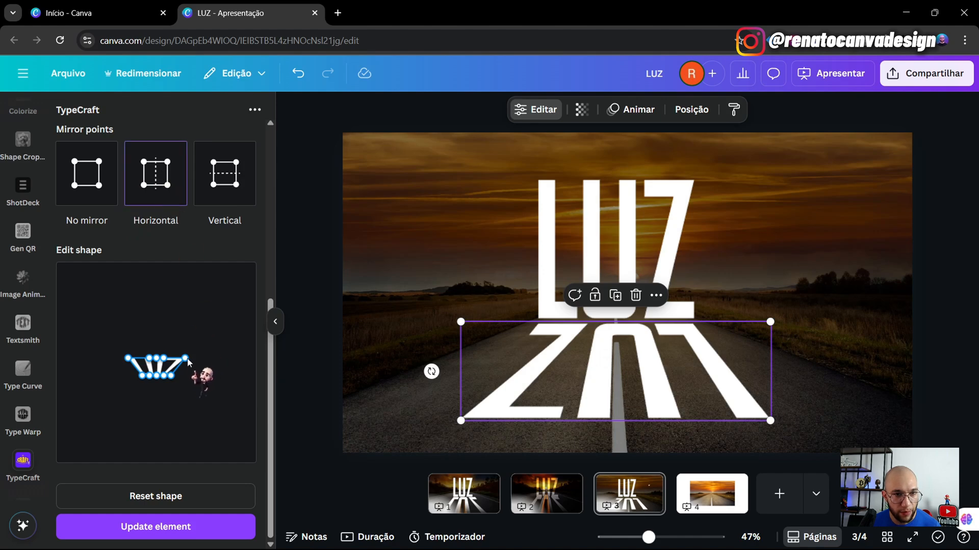
{"action": "left_click_drag", "start_coordinate": [188, 360], "coordinate": [195, 362]}
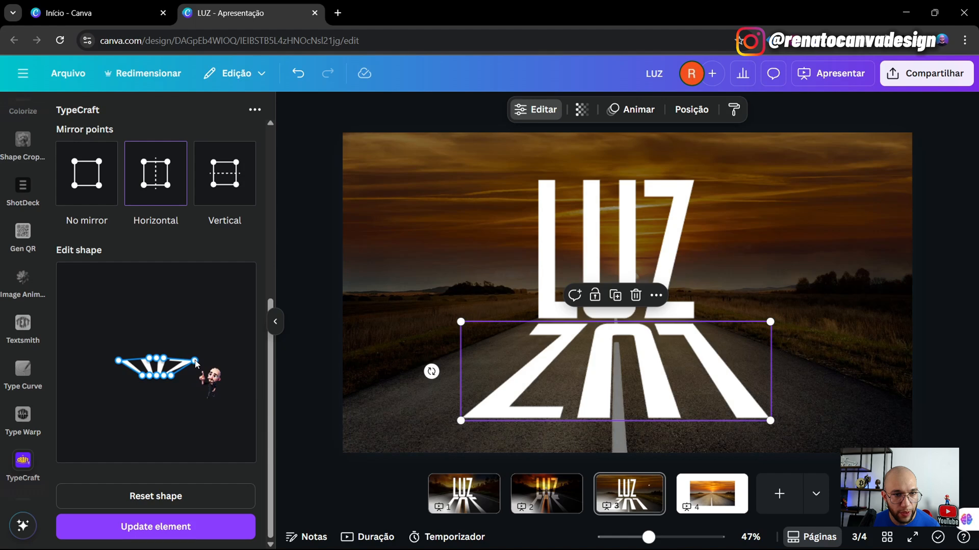
{"action": "left_click_drag", "start_coordinate": [195, 361], "coordinate": [197, 362]}
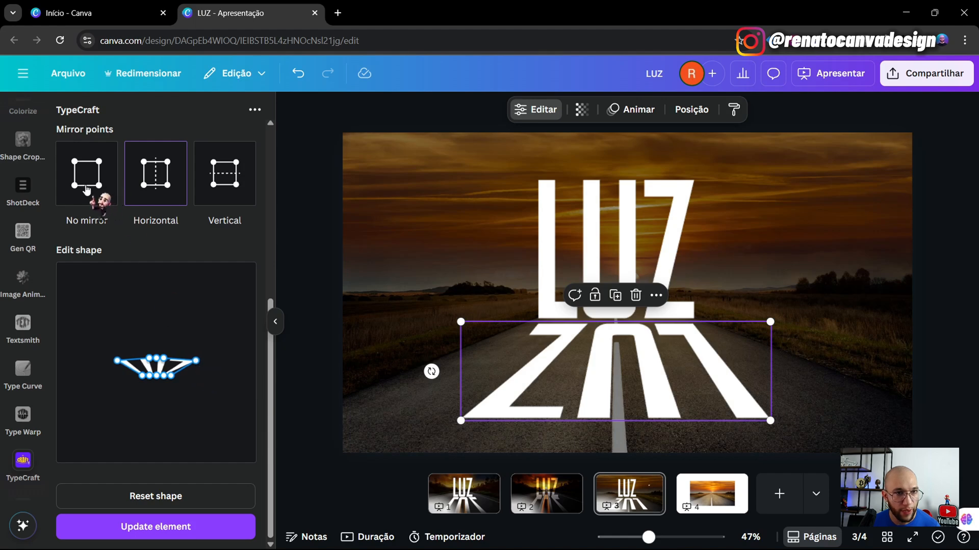
{"action": "left_click", "coordinate": [74, 174]}
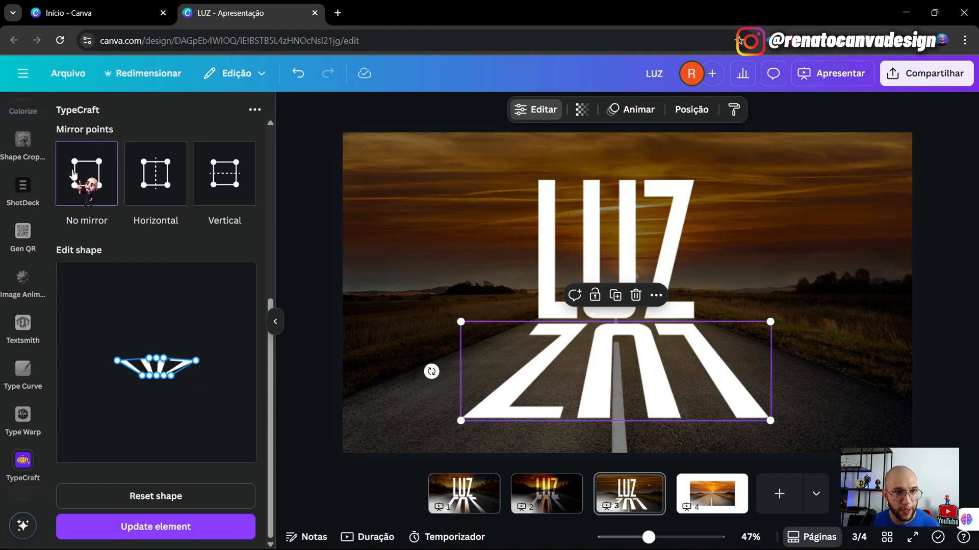
{"action": "left_click_drag", "start_coordinate": [156, 357], "coordinate": [156, 360]}
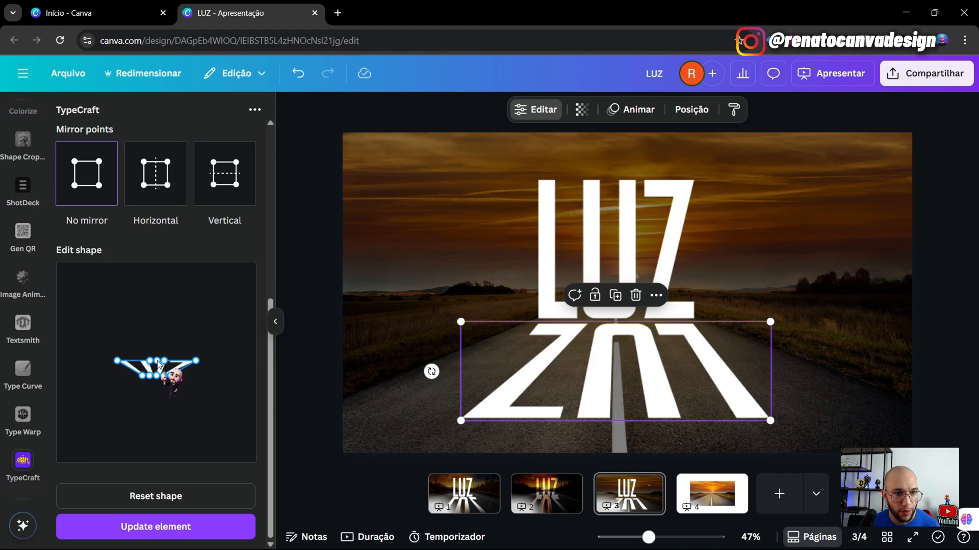
{"action": "left_click_drag", "start_coordinate": [157, 360], "coordinate": [157, 362]}
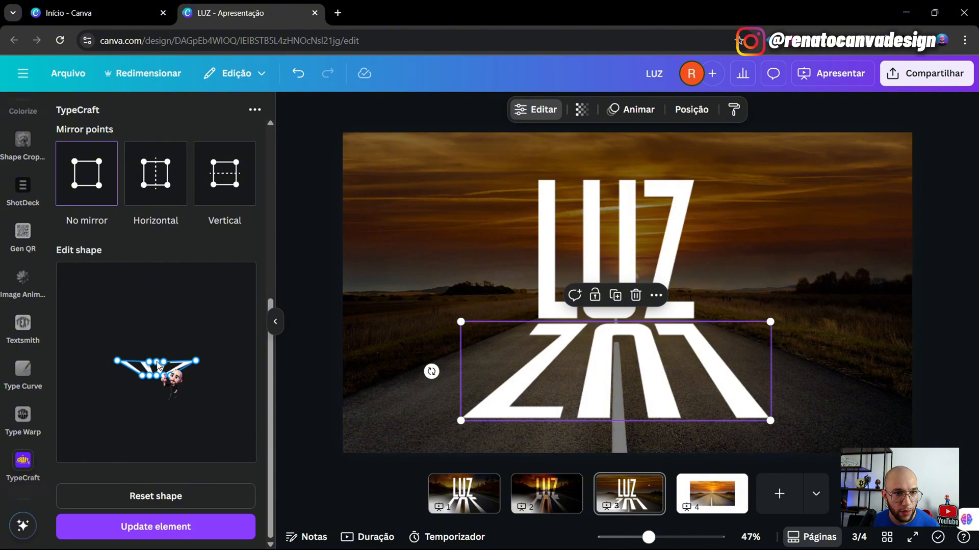
{"action": "left_click", "coordinate": [141, 531]}
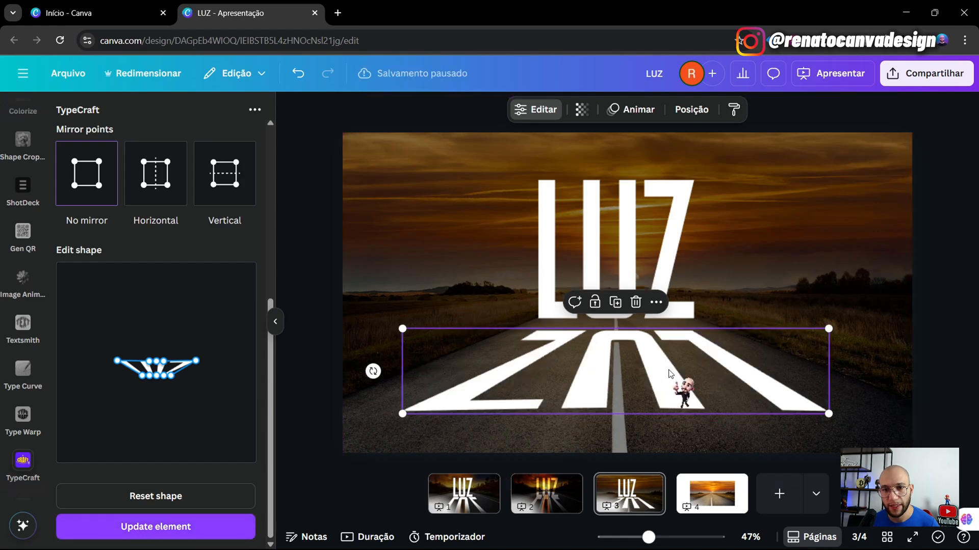
{"action": "left_click_drag", "start_coordinate": [666, 369], "coordinate": [665, 368]}
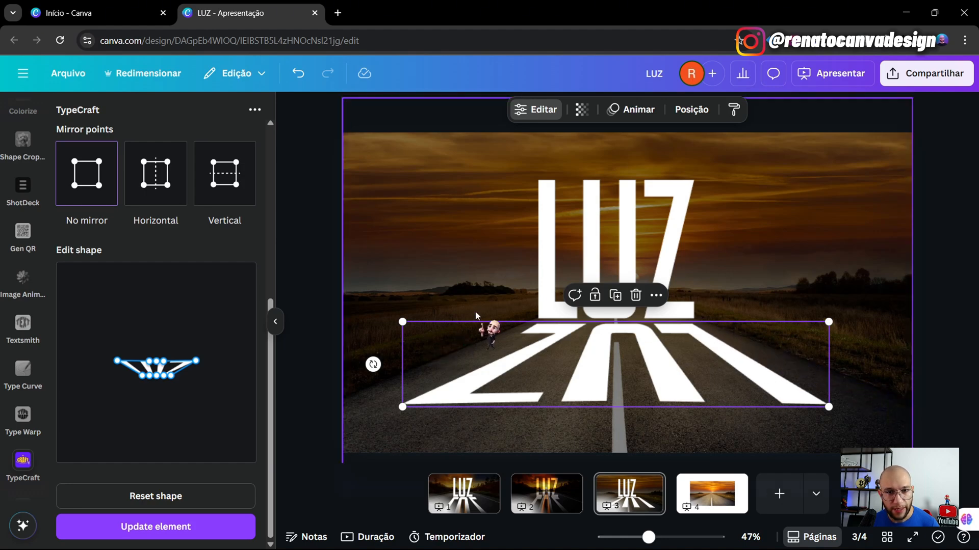
{"action": "left_click_drag", "start_coordinate": [655, 343], "coordinate": [644, 351]}
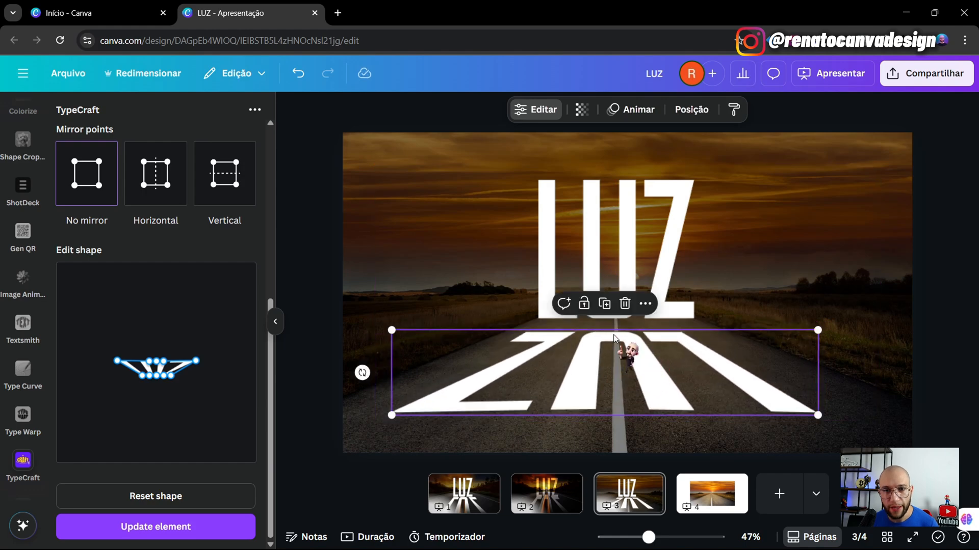
- Download the reflection alone as transparent PNG 'LUZ (6).png' and open Chrome's downloads list
{"action": "left_click", "coordinate": [645, 304]}
{"action": "scroll", "coordinate": [739, 214], "scroll_direction": "down", "scroll_amount": 2}
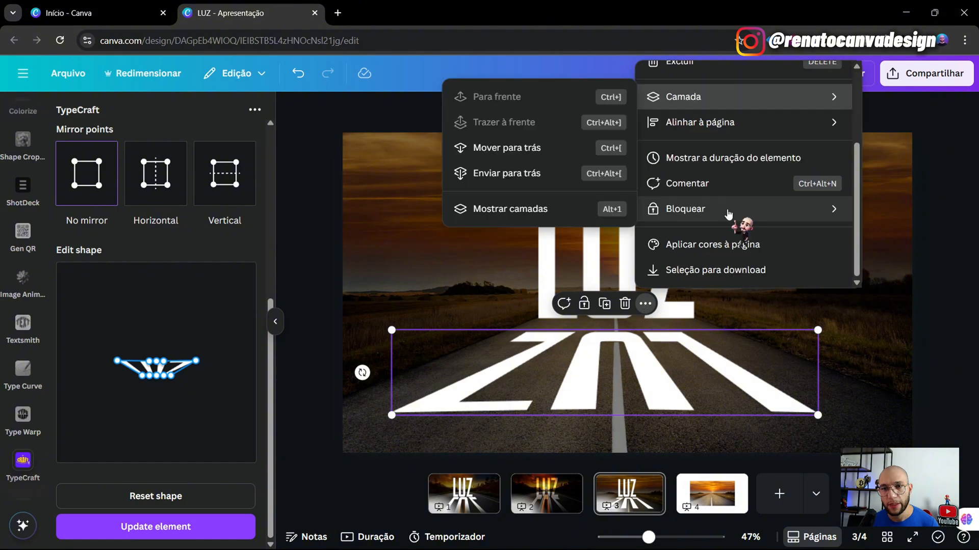
{"action": "scroll", "coordinate": [780, 209], "scroll_direction": "down", "scroll_amount": 1}
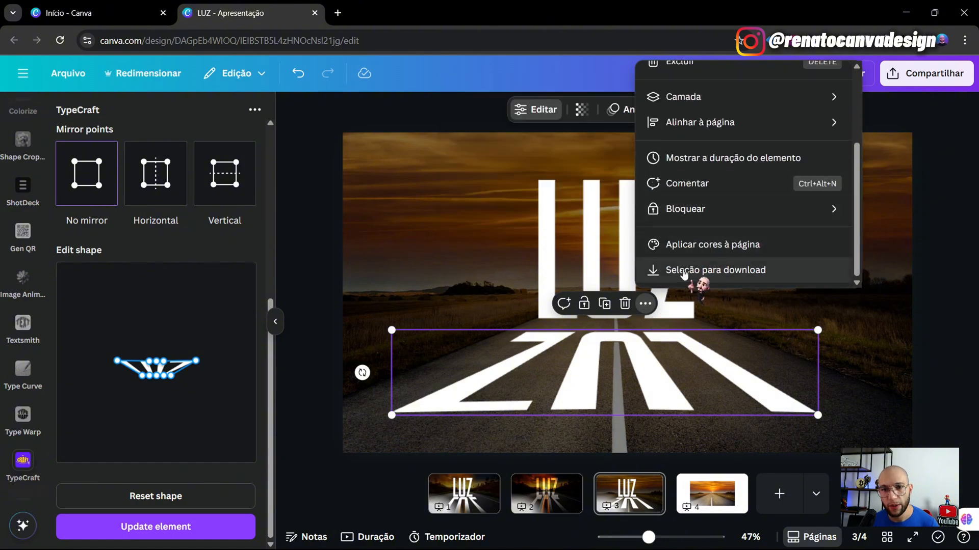
{"action": "left_click", "coordinate": [718, 275]}
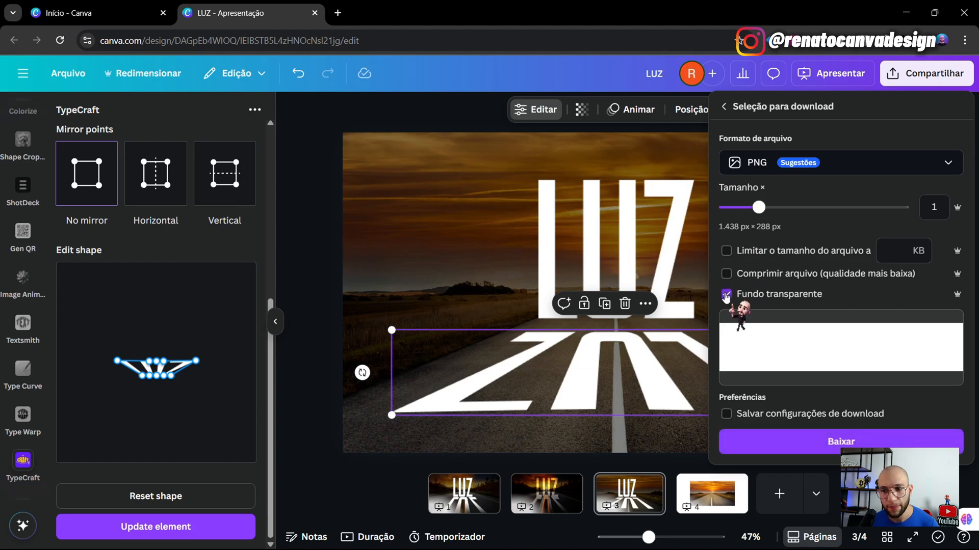
{"action": "left_click", "coordinate": [752, 442]}
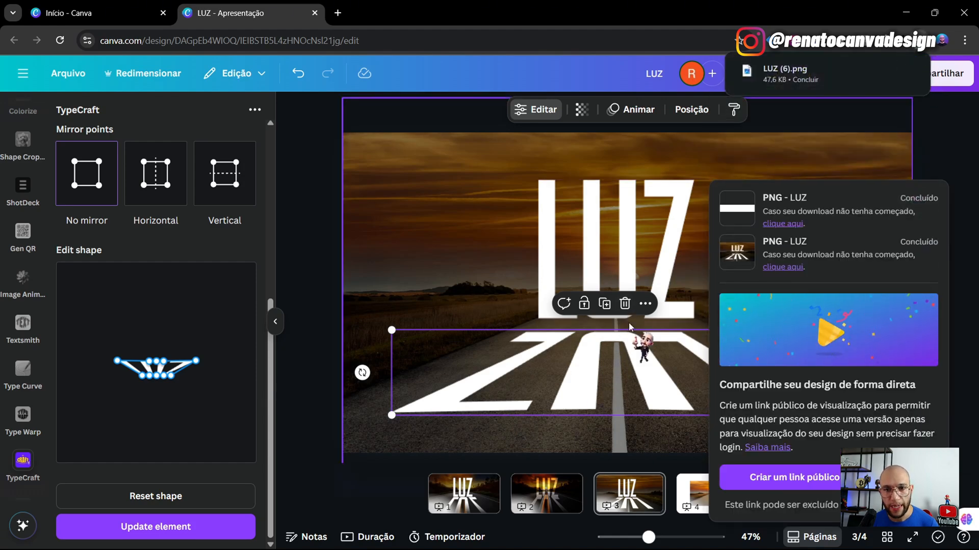
{"action": "left_click", "coordinate": [625, 304]}
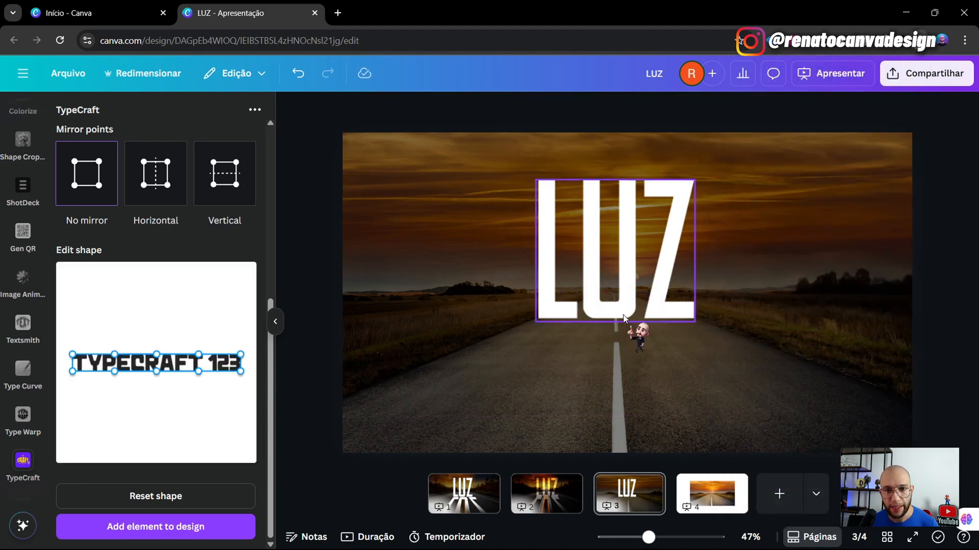
{"action": "left_click", "coordinate": [920, 46]}
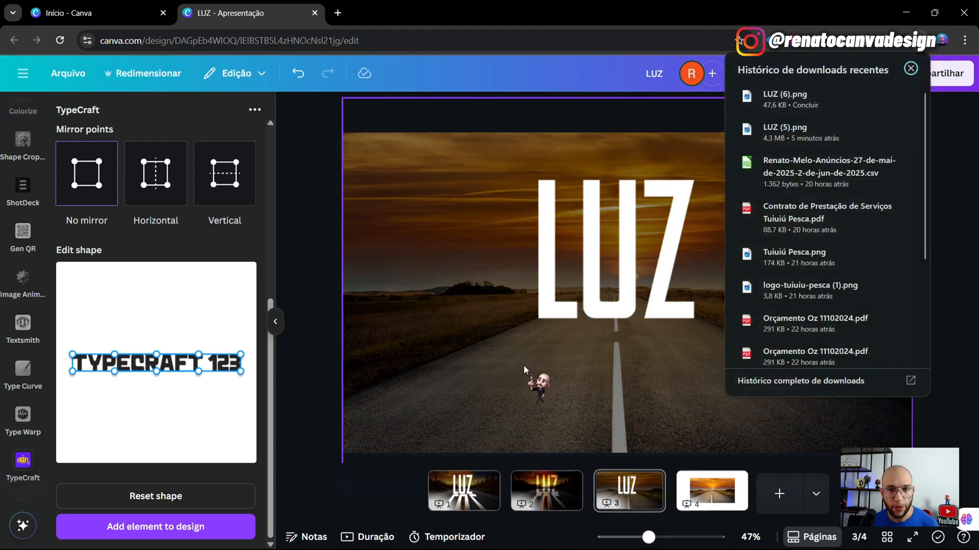
- Drag the downloaded reflection PNG onto page 3 and flip it horizontally
{"action": "key", "text": "ctrl+z"}
{"action": "left_click_drag", "start_coordinate": [589, 295], "coordinate": [564, 388]}
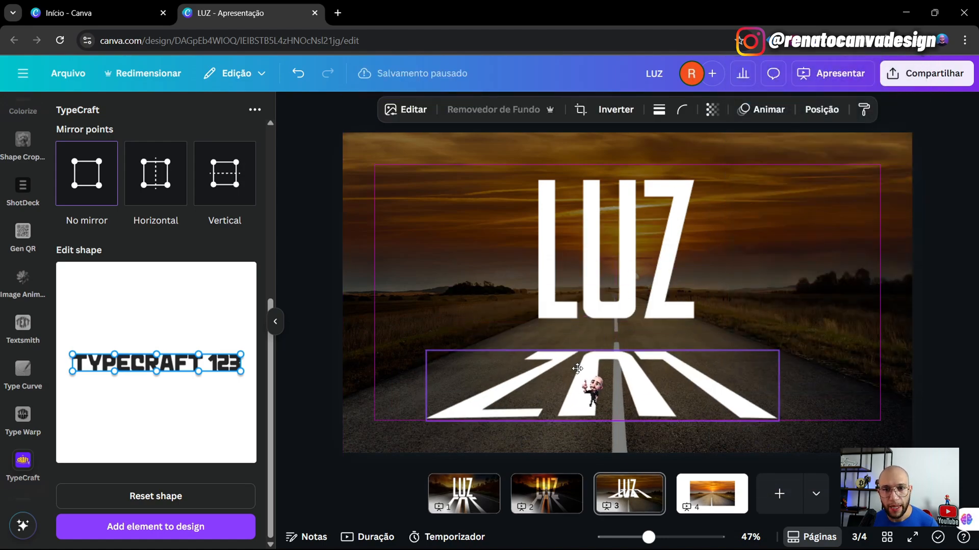
{"action": "left_click", "coordinate": [623, 111]}
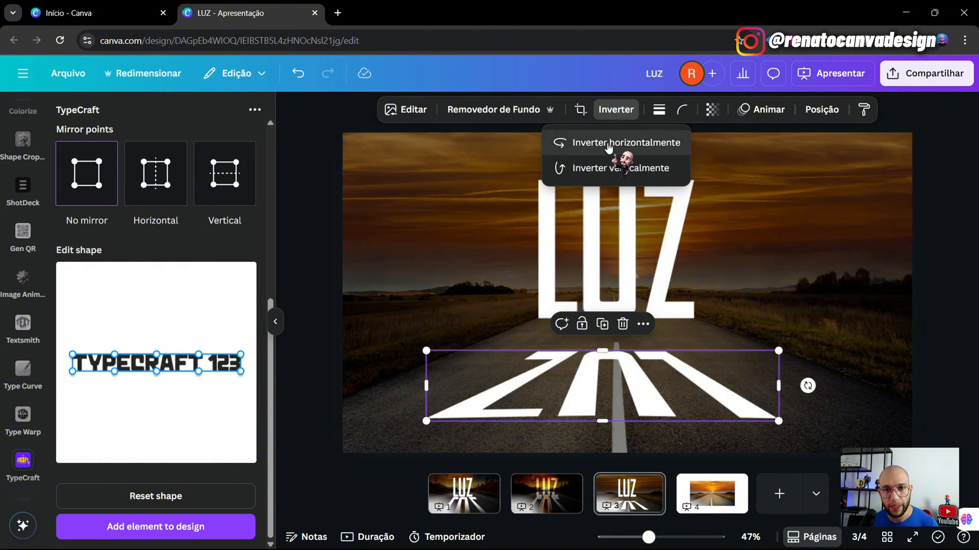
{"action": "left_click", "coordinate": [604, 149]}
- Enlarge and widen the reflection image across the road beneath LUZ
{"action": "left_click_drag", "start_coordinate": [778, 351], "coordinate": [838, 340]}
{"action": "left_click_drag", "start_coordinate": [765, 389], "coordinate": [725, 347]}
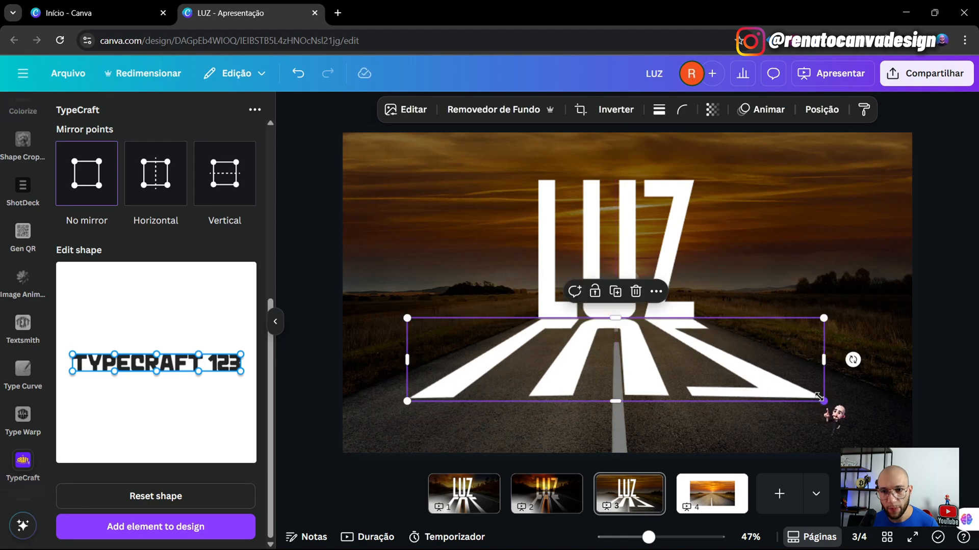
{"action": "left_click_drag", "start_coordinate": [821, 399], "coordinate": [818, 398]}
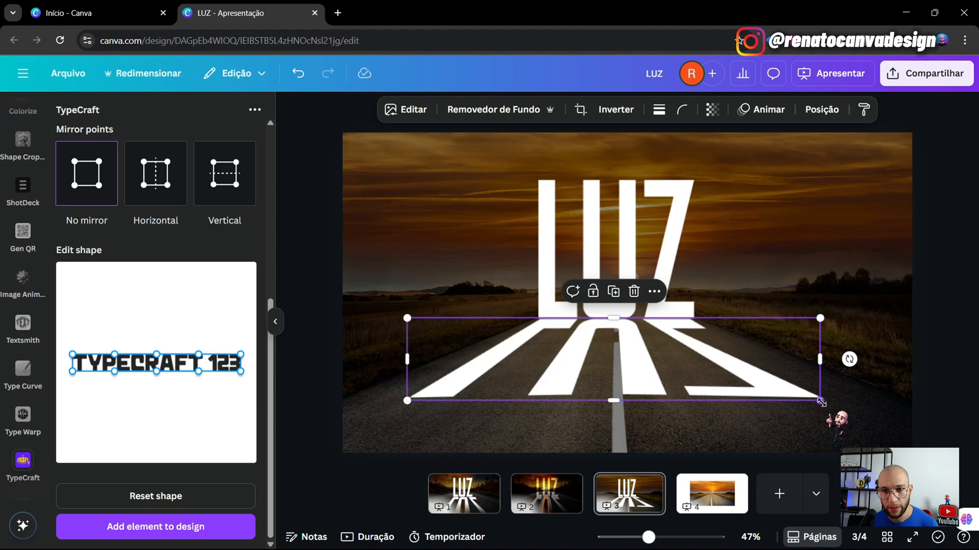
{"action": "left_click_drag", "start_coordinate": [821, 402], "coordinate": [825, 402]}
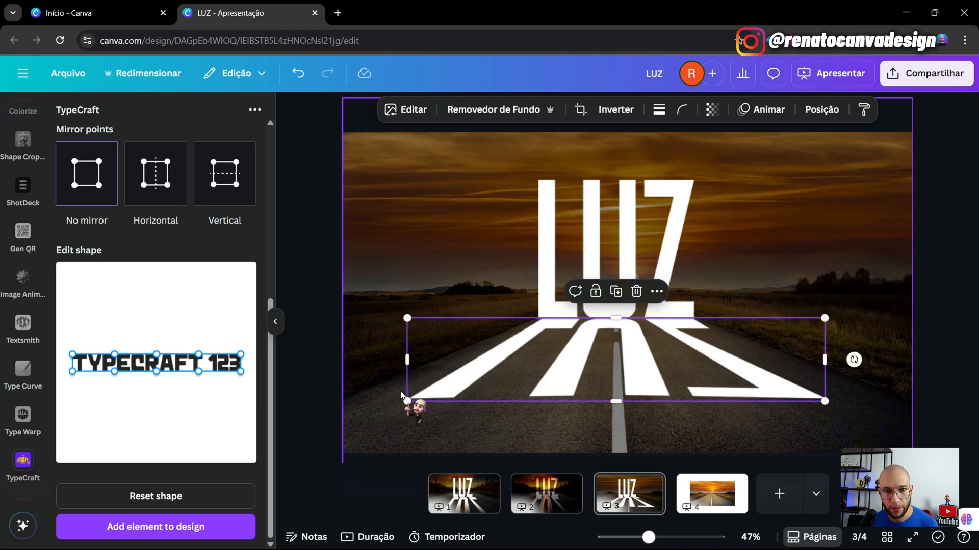
{"action": "left_click_drag", "start_coordinate": [405, 401], "coordinate": [401, 403]}
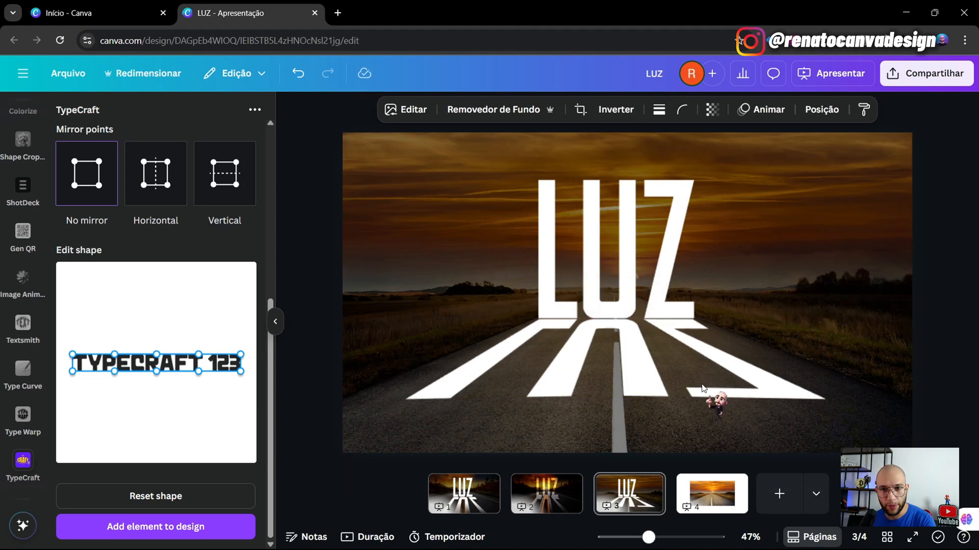
- Select LUZ with its reflection and nudge both down and slightly left with arrow keys
{"action": "left_click", "coordinate": [564, 508]}
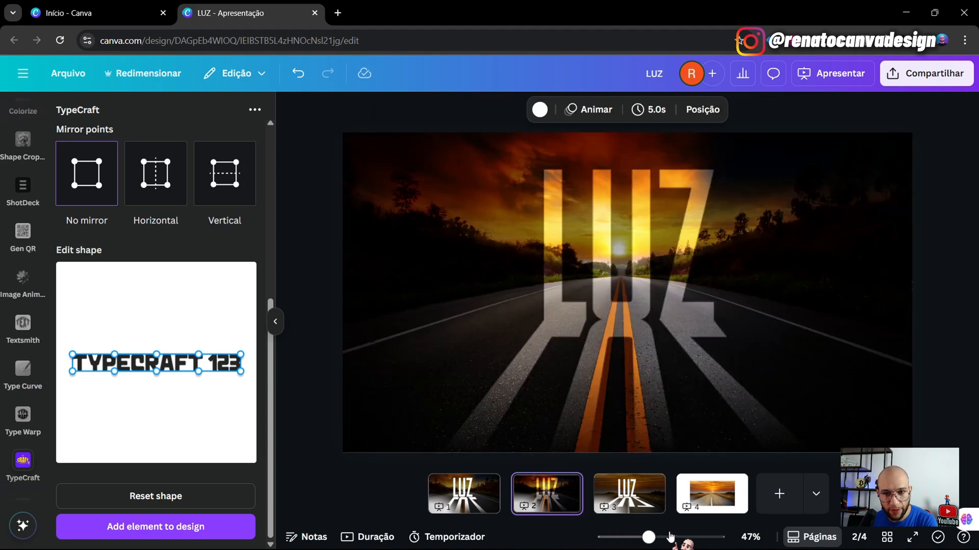
{"action": "left_click", "coordinate": [621, 494]}
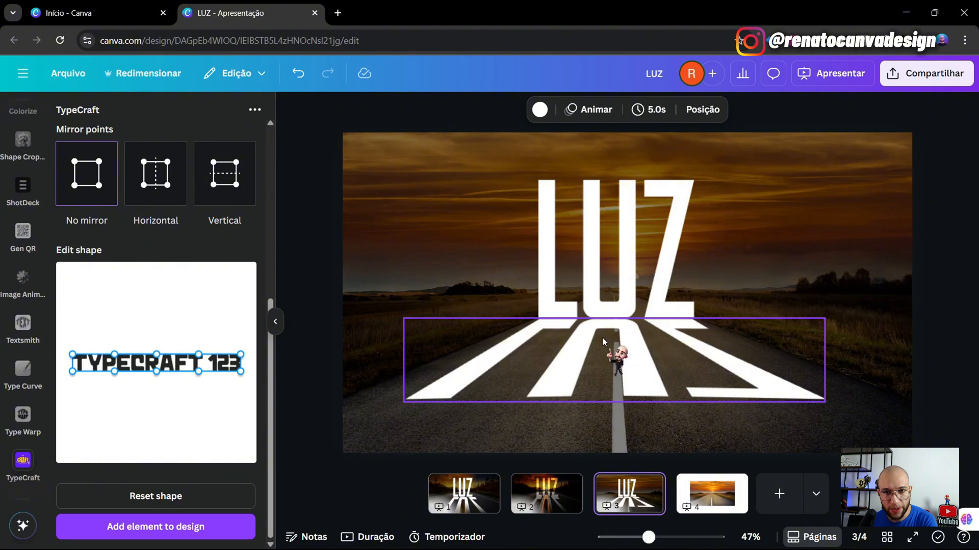
{"action": "left_click", "coordinate": [632, 209]}
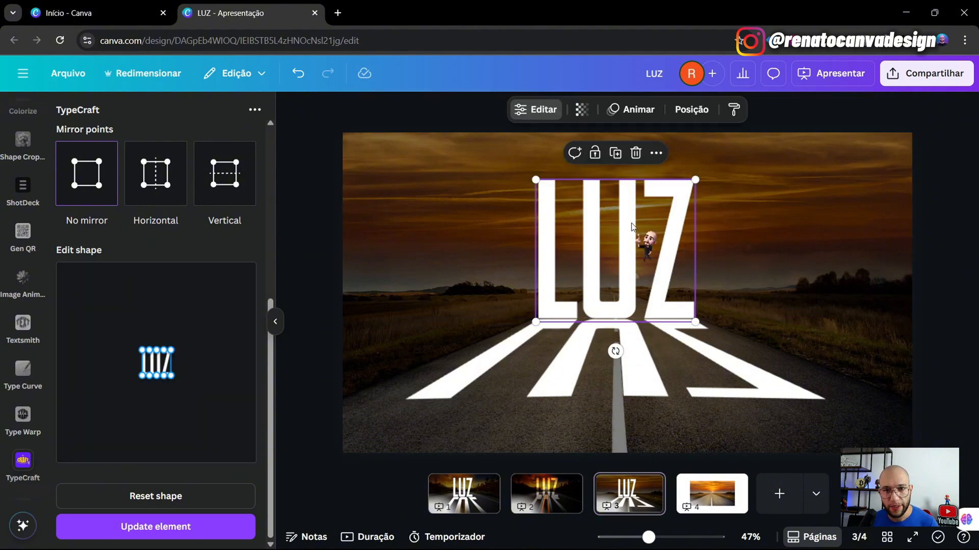
{"action": "left_click", "coordinate": [675, 376], "text": "shift"}
{"action": "key", "text": "Down"}
{"action": "key", "text": "Down"}
{"action": "key", "text": "Down"}
{"action": "key", "text": "Down"}
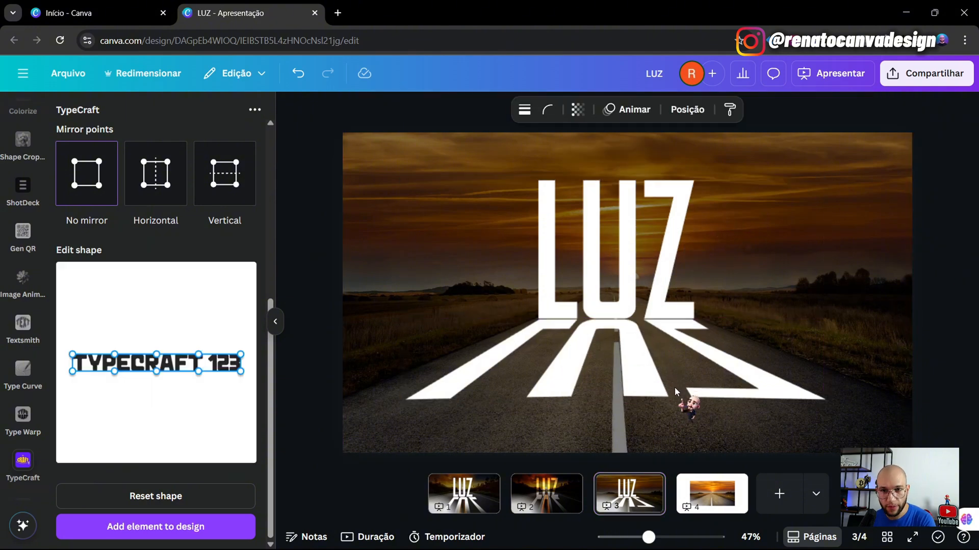
{"action": "key", "text": "Down"}
{"action": "key", "text": "Down"}
{"action": "key", "text": "Down"}
{"action": "key", "text": "Down"}
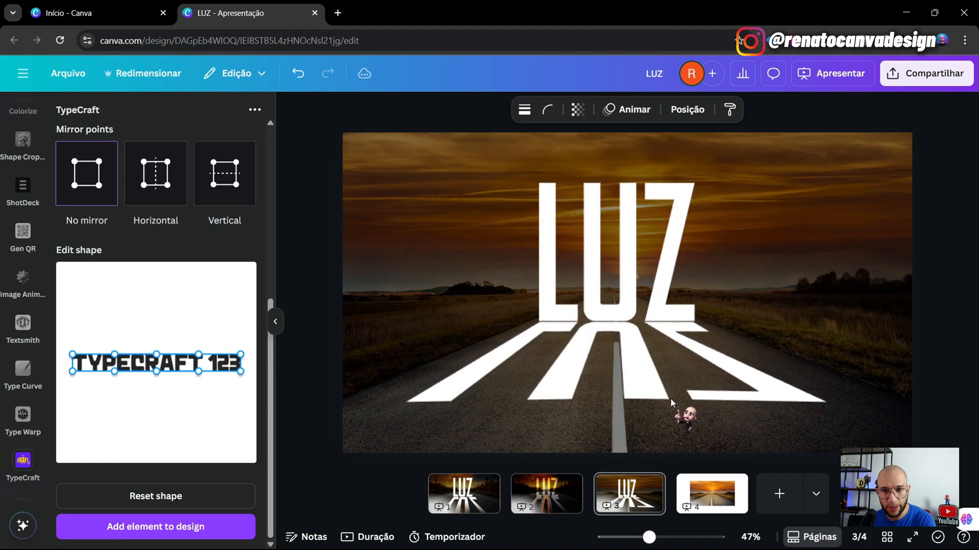
{"action": "key", "text": "Right"}
{"action": "key", "text": "Left"}
{"action": "key", "text": "Left"}
{"action": "key", "text": "Left"}
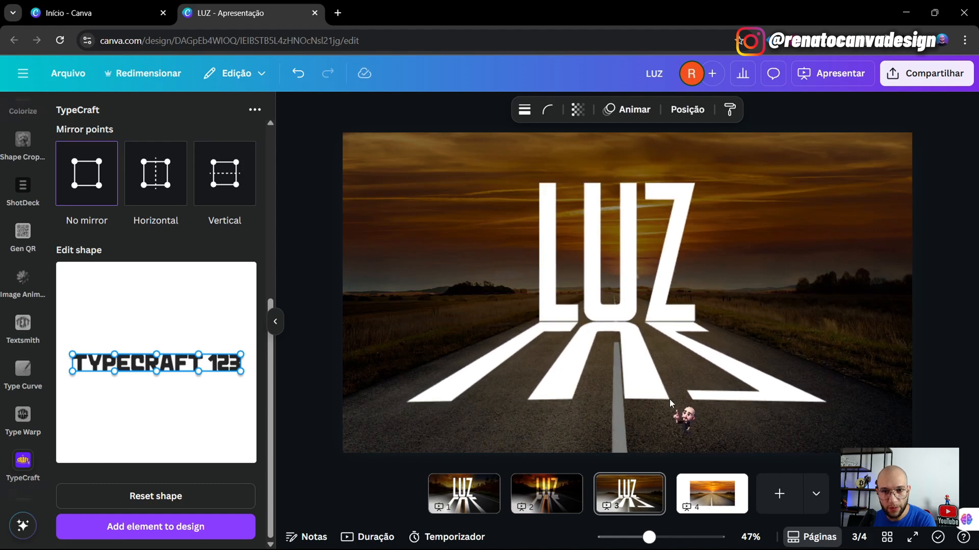
{"action": "left_click", "coordinate": [937, 283]}
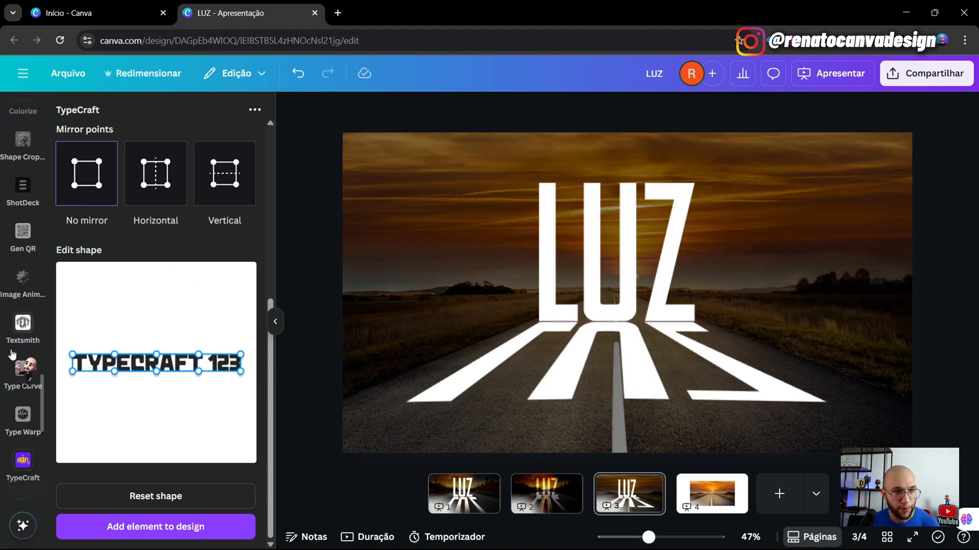
- Search Apps for 'blend', replacing TypeCraft, and open Image Blender
{"action": "scroll", "coordinate": [22, 449], "scroll_direction": "up", "scroll_amount": 10}
{"action": "left_click", "coordinate": [22, 448]}
{"action": "double_click", "coordinate": [147, 109]}
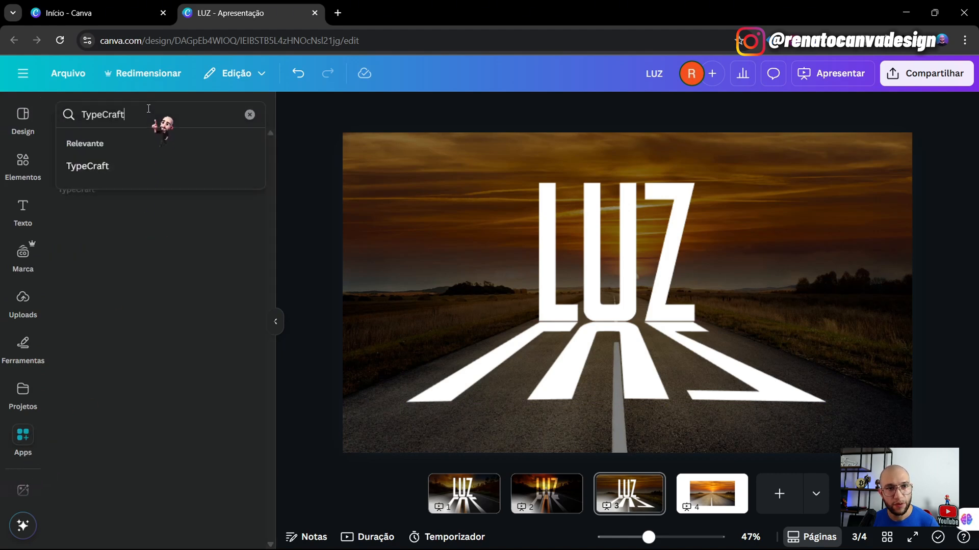
{"action": "type", "text": "blend"}
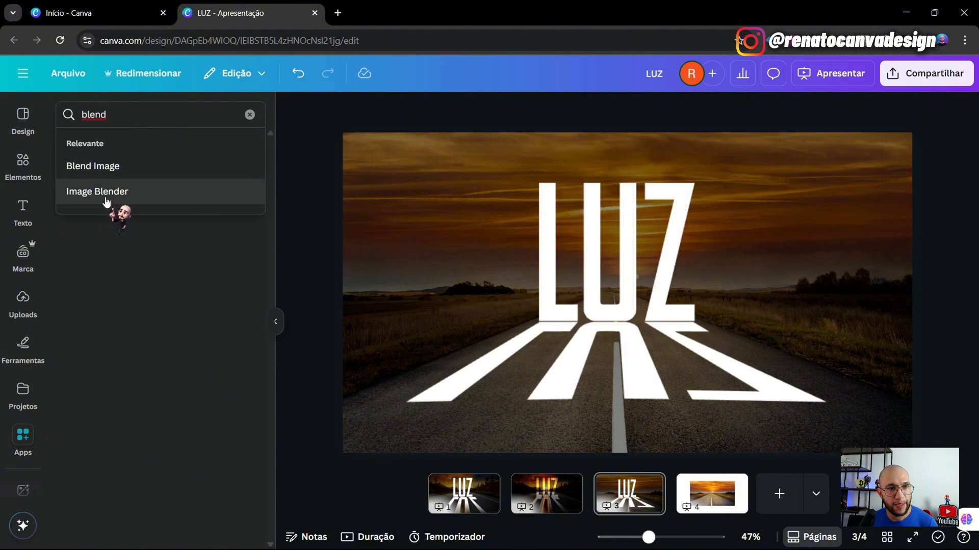
{"action": "left_click", "coordinate": [96, 200]}
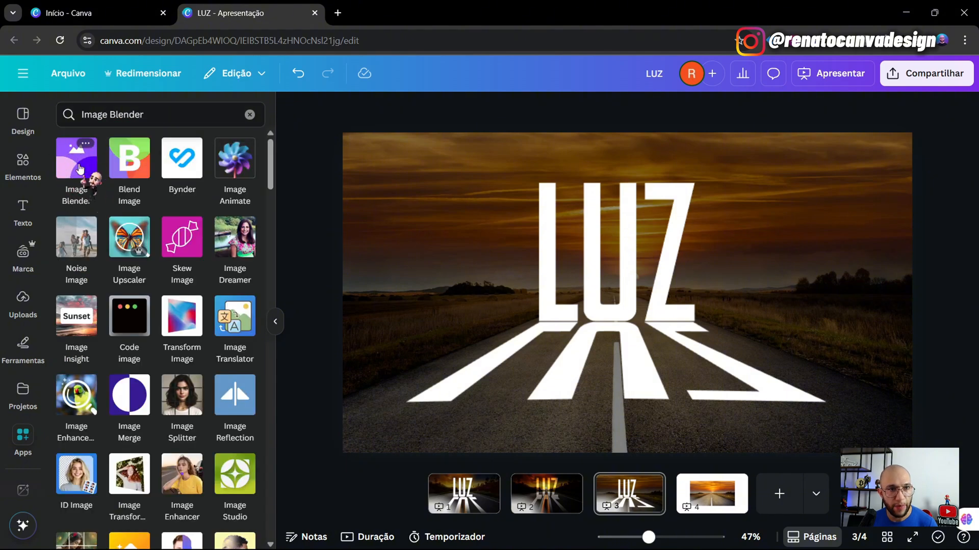
{"action": "left_click", "coordinate": [73, 167]}
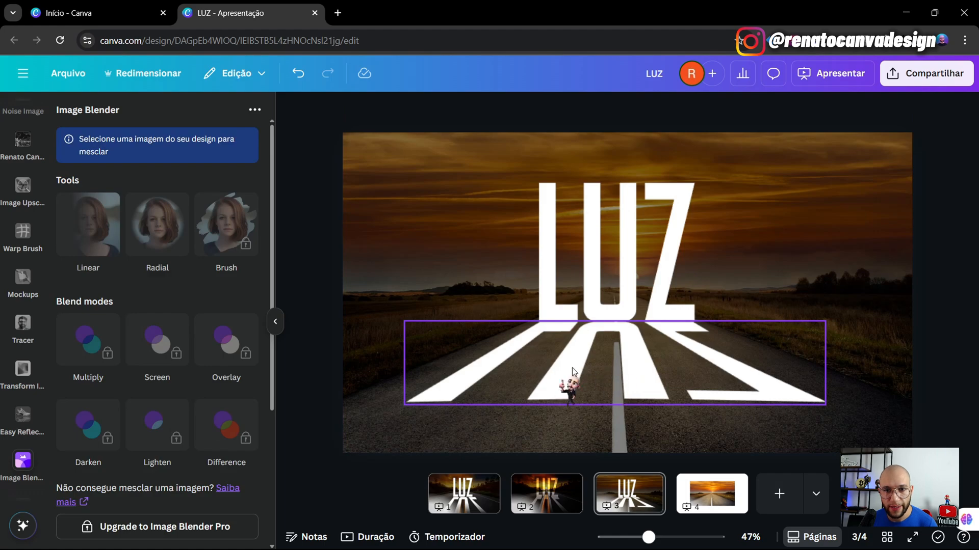
- Give the reflection a Linear fade at strength 0, adjusting the gradient handles, and save
{"action": "left_click", "coordinate": [572, 368]}
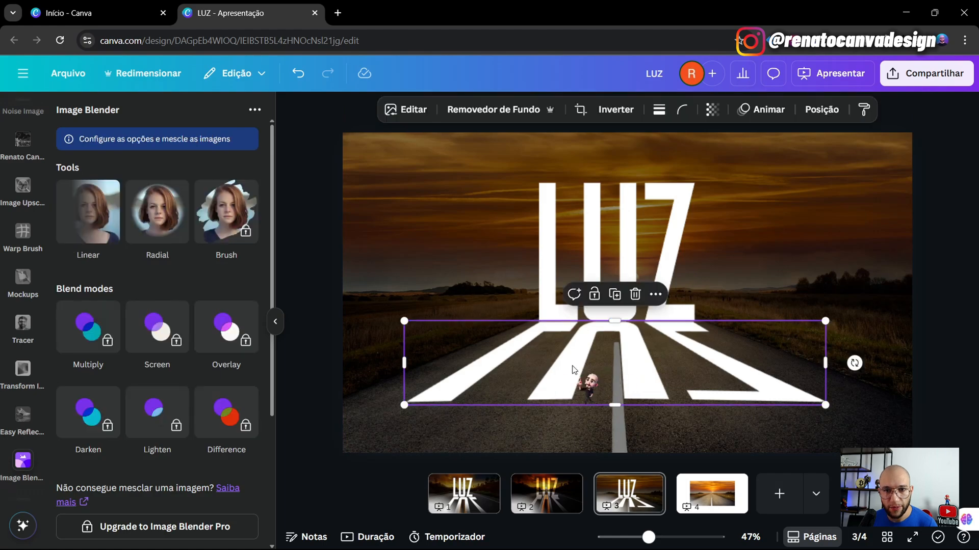
{"action": "left_click", "coordinate": [85, 225]}
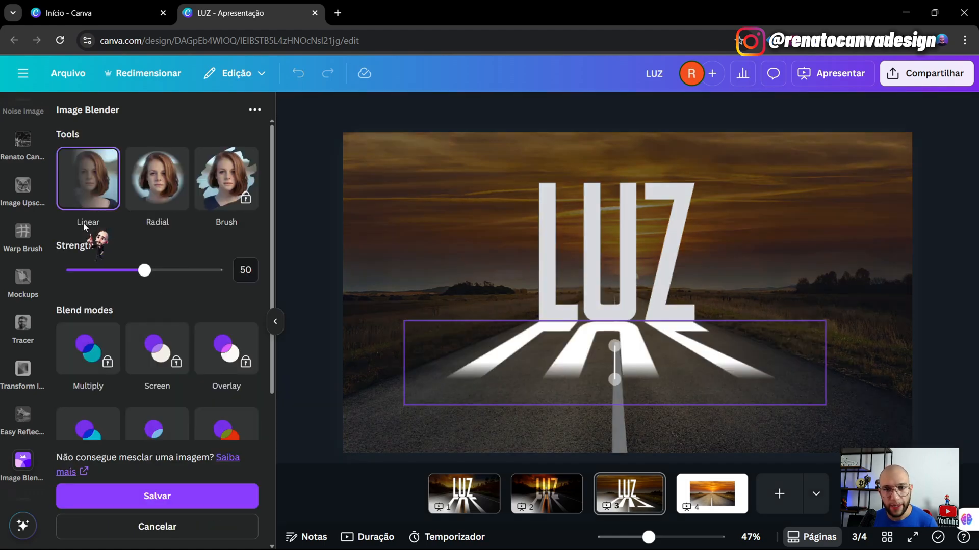
{"action": "mouse_move", "coordinate": [618, 378]}
{"action": "left_mouse_down"}
{"action": "mouse_move", "coordinate": [613, 395]}
{"action": "mouse_move", "coordinate": [619, 369]}
{"action": "mouse_move", "coordinate": [620, 395]}
{"action": "mouse_move", "coordinate": [622, 383]}
{"action": "left_mouse_up"}
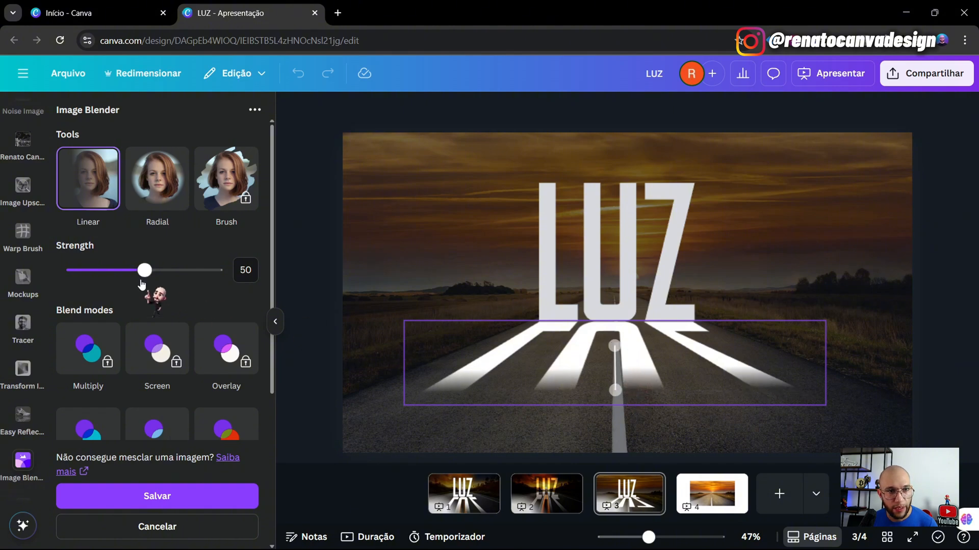
{"action": "left_click_drag", "start_coordinate": [145, 276], "coordinate": [26, 278]}
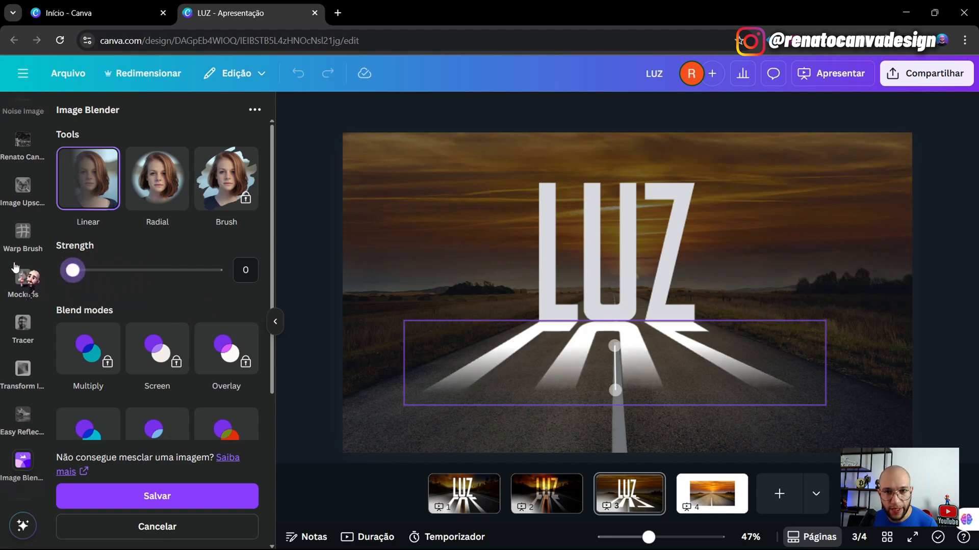
{"action": "mouse_move", "coordinate": [618, 344]}
{"action": "left_mouse_down"}
{"action": "mouse_move", "coordinate": [618, 354]}
{"action": "mouse_move", "coordinate": [622, 328]}
{"action": "left_mouse_up"}
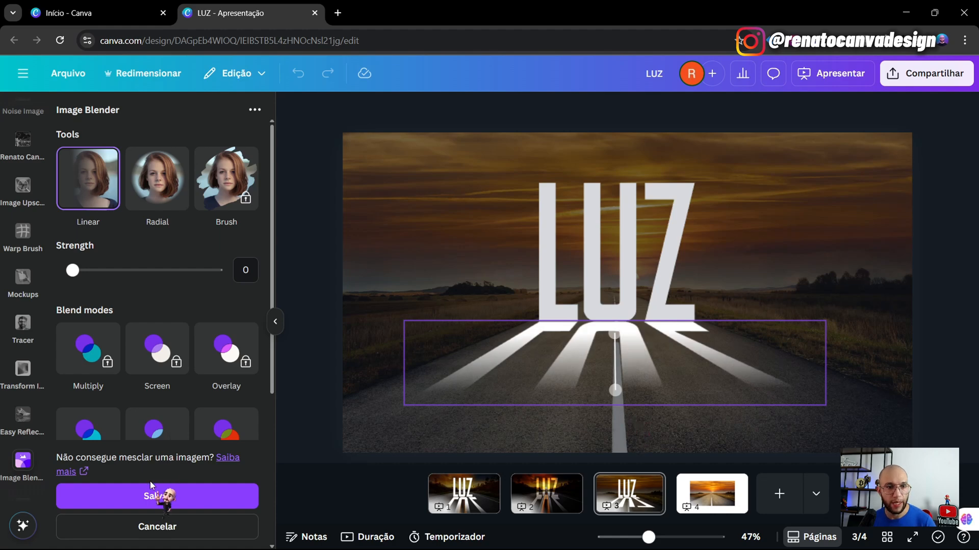
{"action": "left_click", "coordinate": [168, 494]}
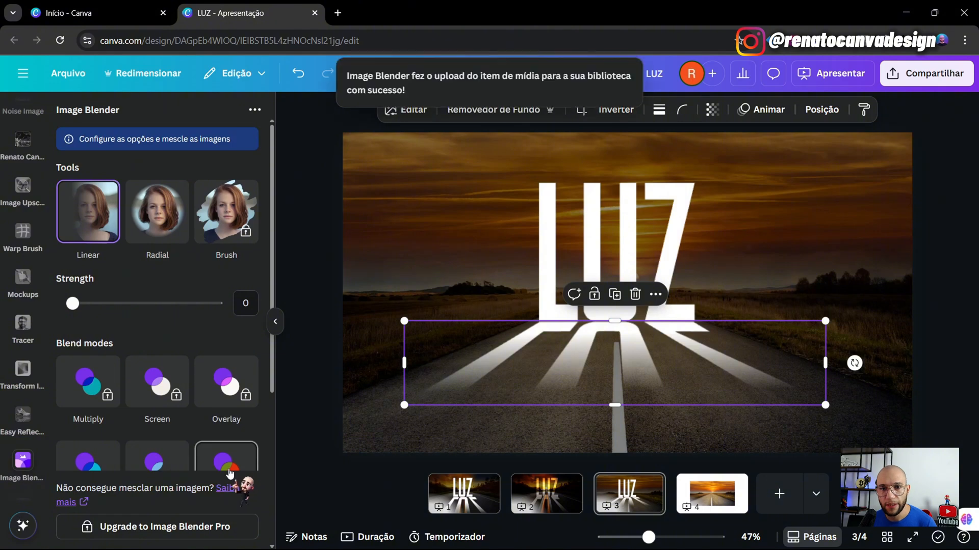
- Undo the first fade and start a new Linear blend on the reflection
{"action": "left_click", "coordinate": [921, 354]}
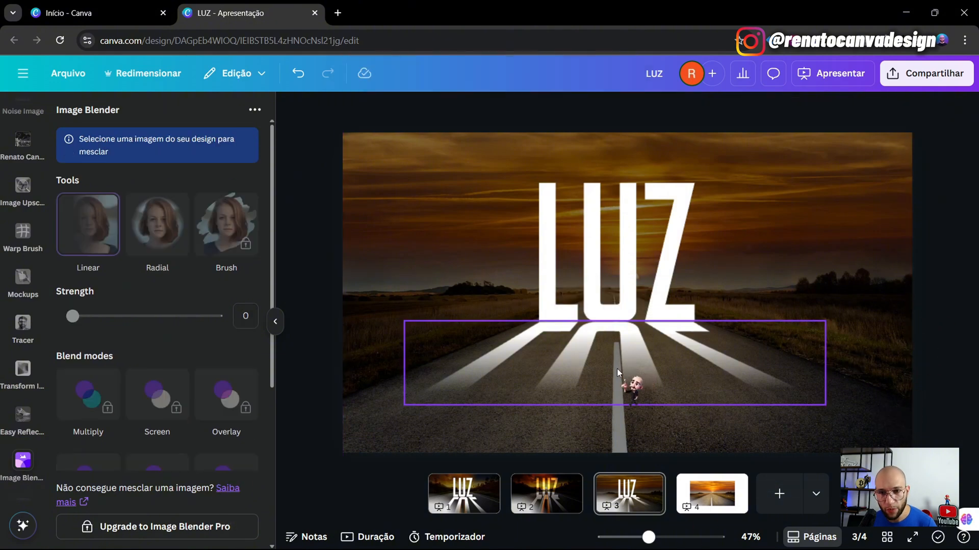
{"action": "key", "text": "ctrl+z"}
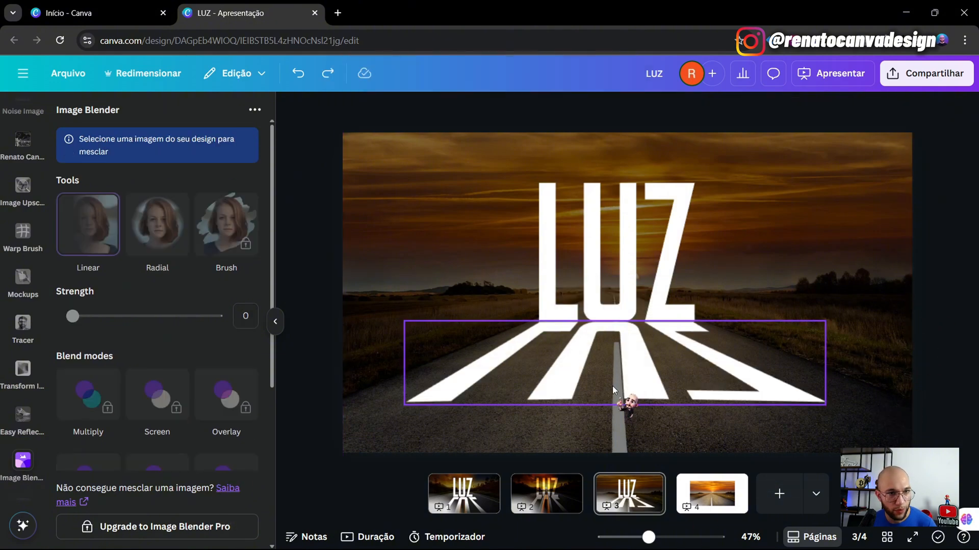
{"action": "left_click", "coordinate": [613, 386]}
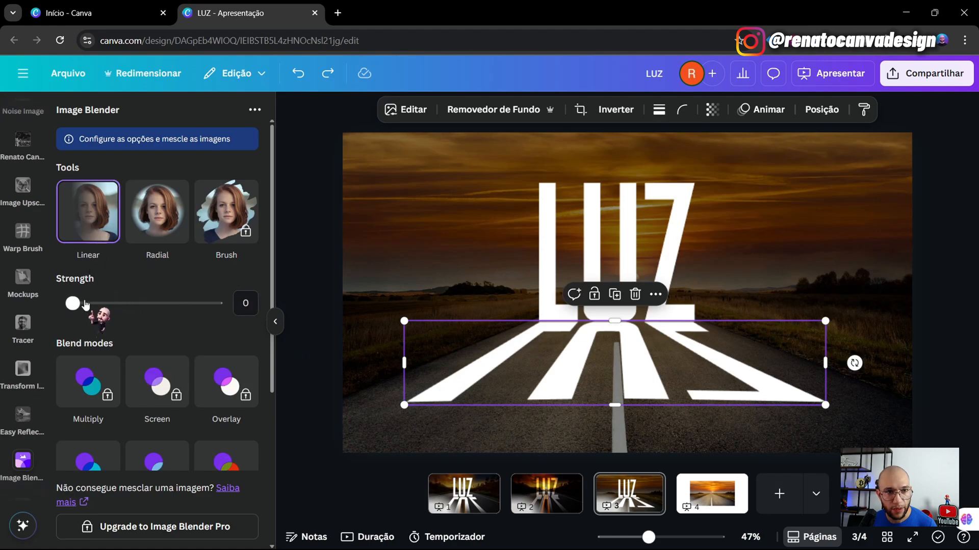
{"action": "left_click_drag", "start_coordinate": [74, 303], "coordinate": [91, 304]}
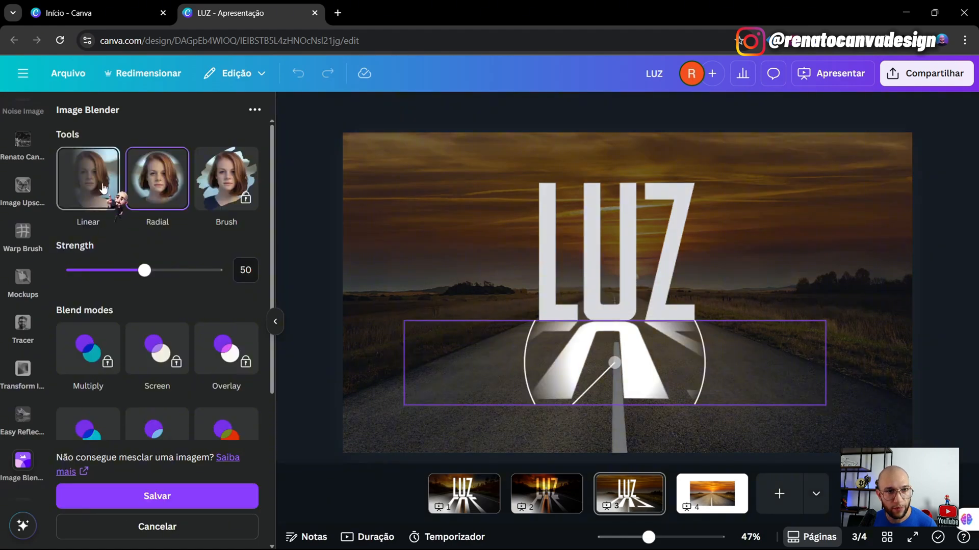
{"action": "left_click", "coordinate": [104, 188]}
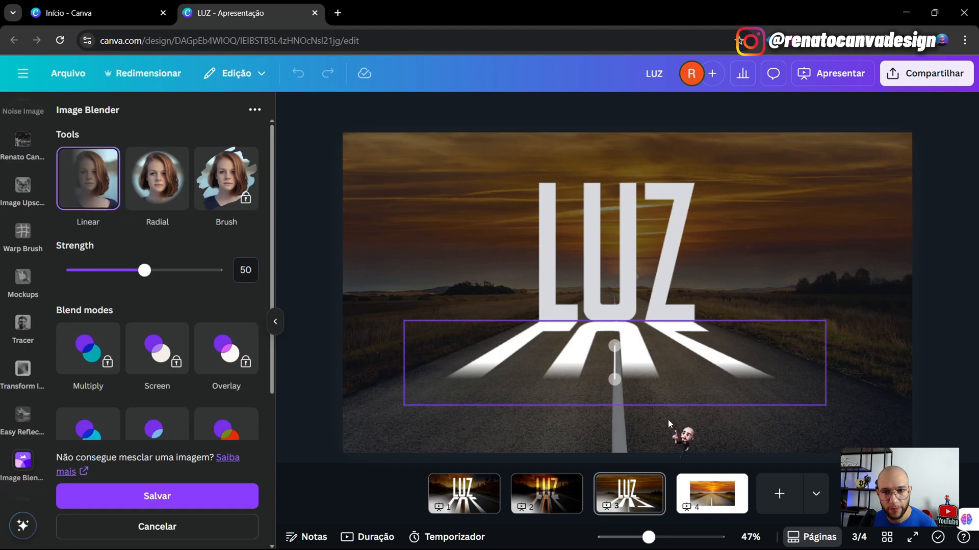
- Move both gradient handles lower, drop strength almost to 0, and save the fade
{"action": "left_click_drag", "start_coordinate": [615, 383], "coordinate": [614, 397]}
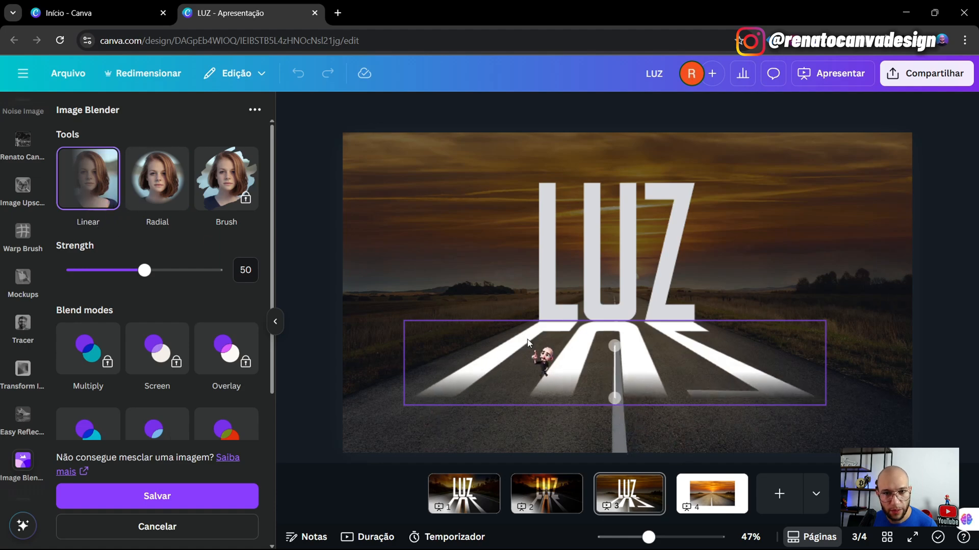
{"action": "left_click_drag", "start_coordinate": [614, 344], "coordinate": [615, 361]}
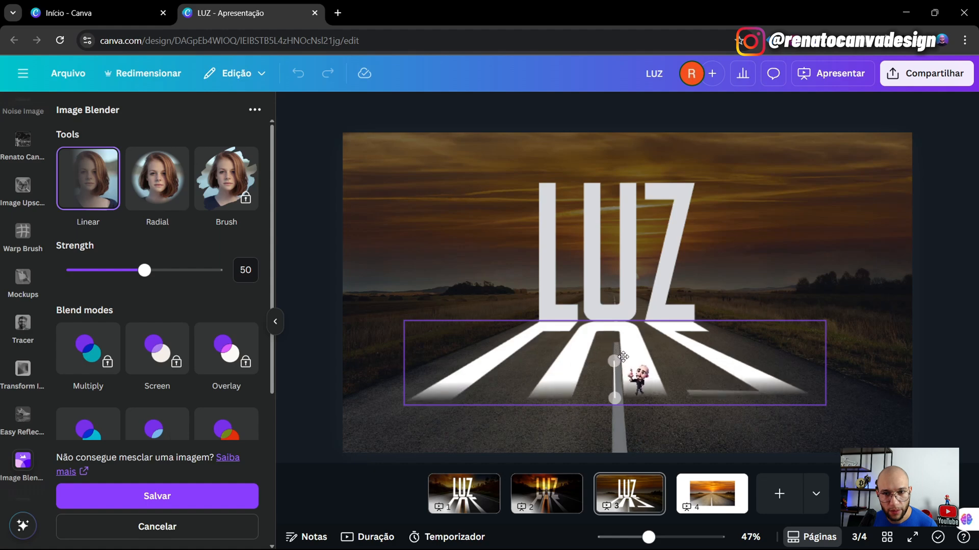
{"action": "left_click_drag", "start_coordinate": [144, 270], "coordinate": [90, 272]}
{"action": "left_click_drag", "start_coordinate": [80, 271], "coordinate": [77, 270]}
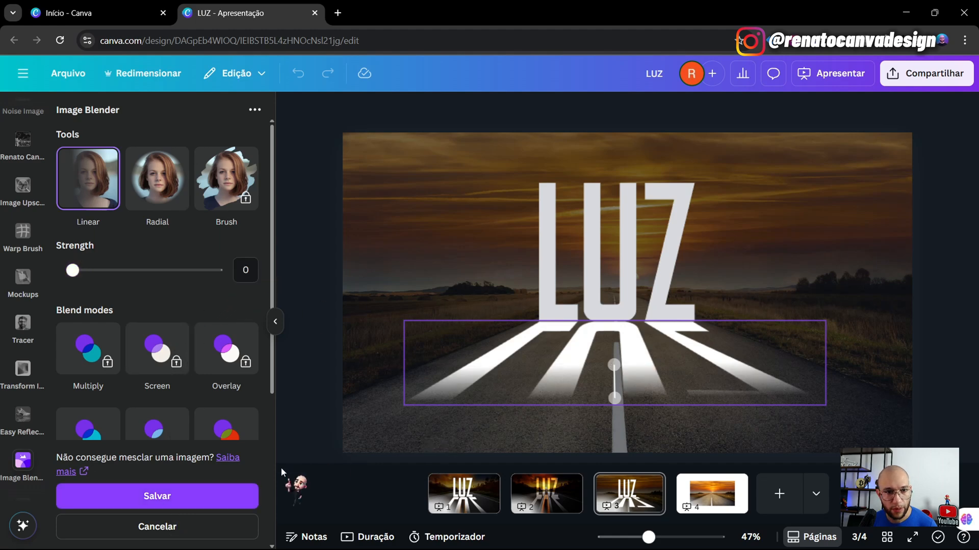
{"action": "left_click", "coordinate": [163, 504]}
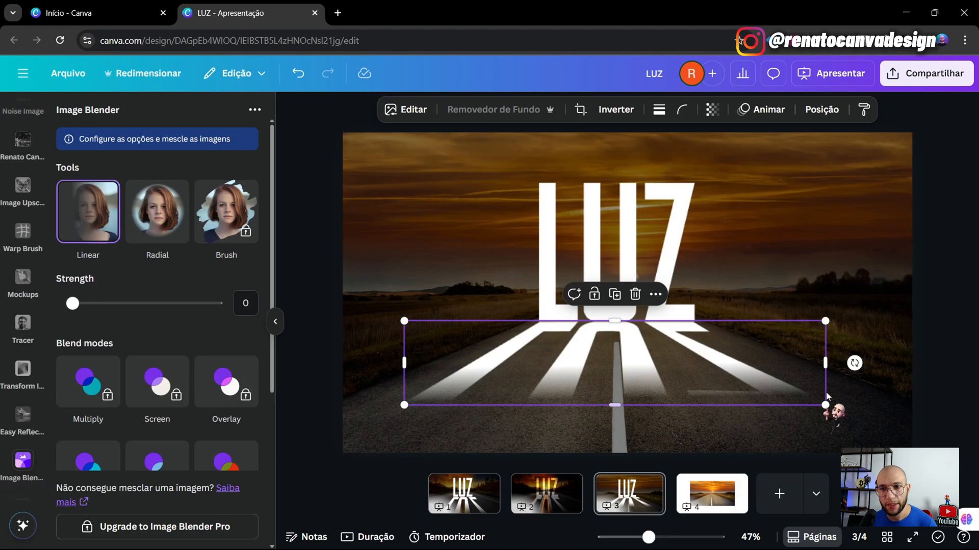
- Download only the current page, Page 3, as a PNG
{"action": "left_click", "coordinate": [943, 339]}
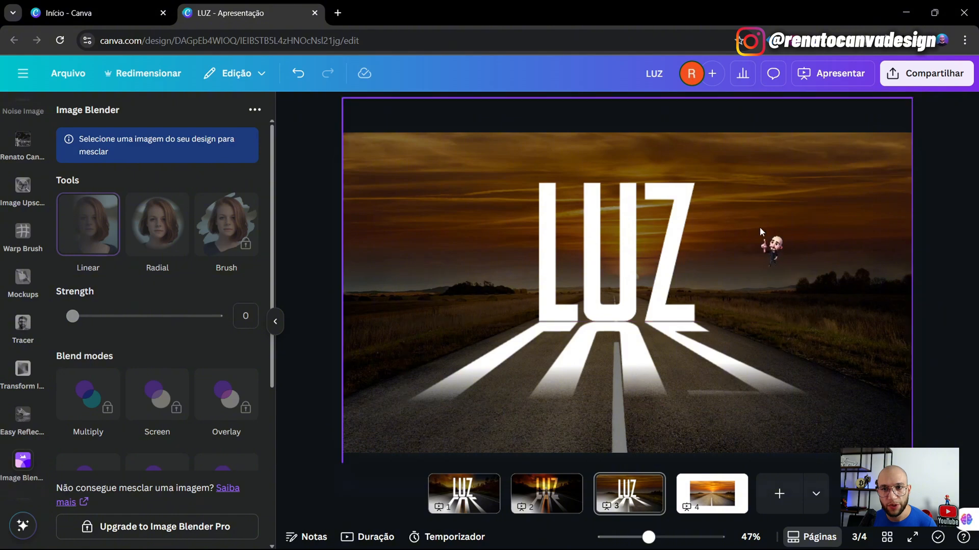
{"action": "left_click", "coordinate": [936, 75]}
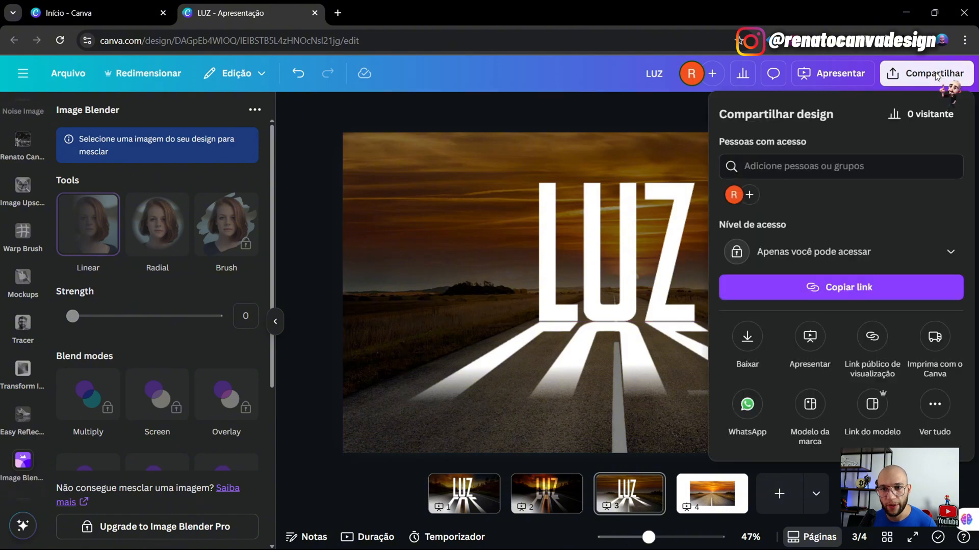
{"action": "left_click", "coordinate": [747, 337]}
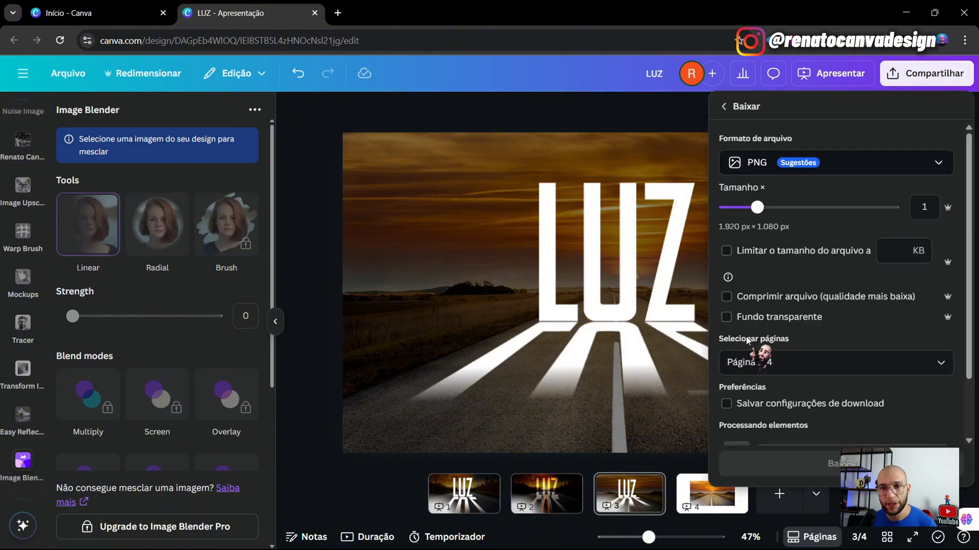
{"action": "left_click", "coordinate": [950, 363]}
{"action": "left_click", "coordinate": [736, 220]}
{"action": "left_click", "coordinate": [736, 192]}
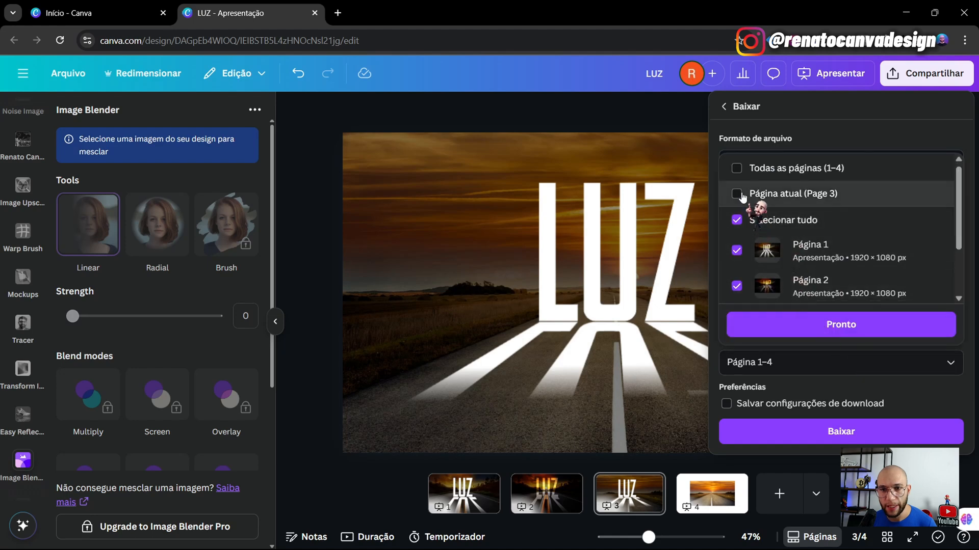
{"action": "left_click", "coordinate": [829, 303]}
{"action": "left_click", "coordinate": [844, 410]}
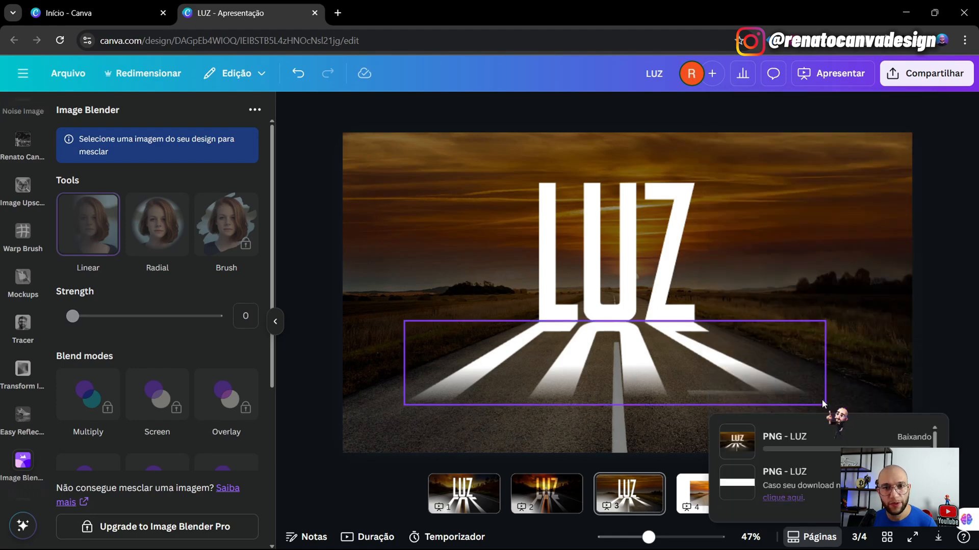